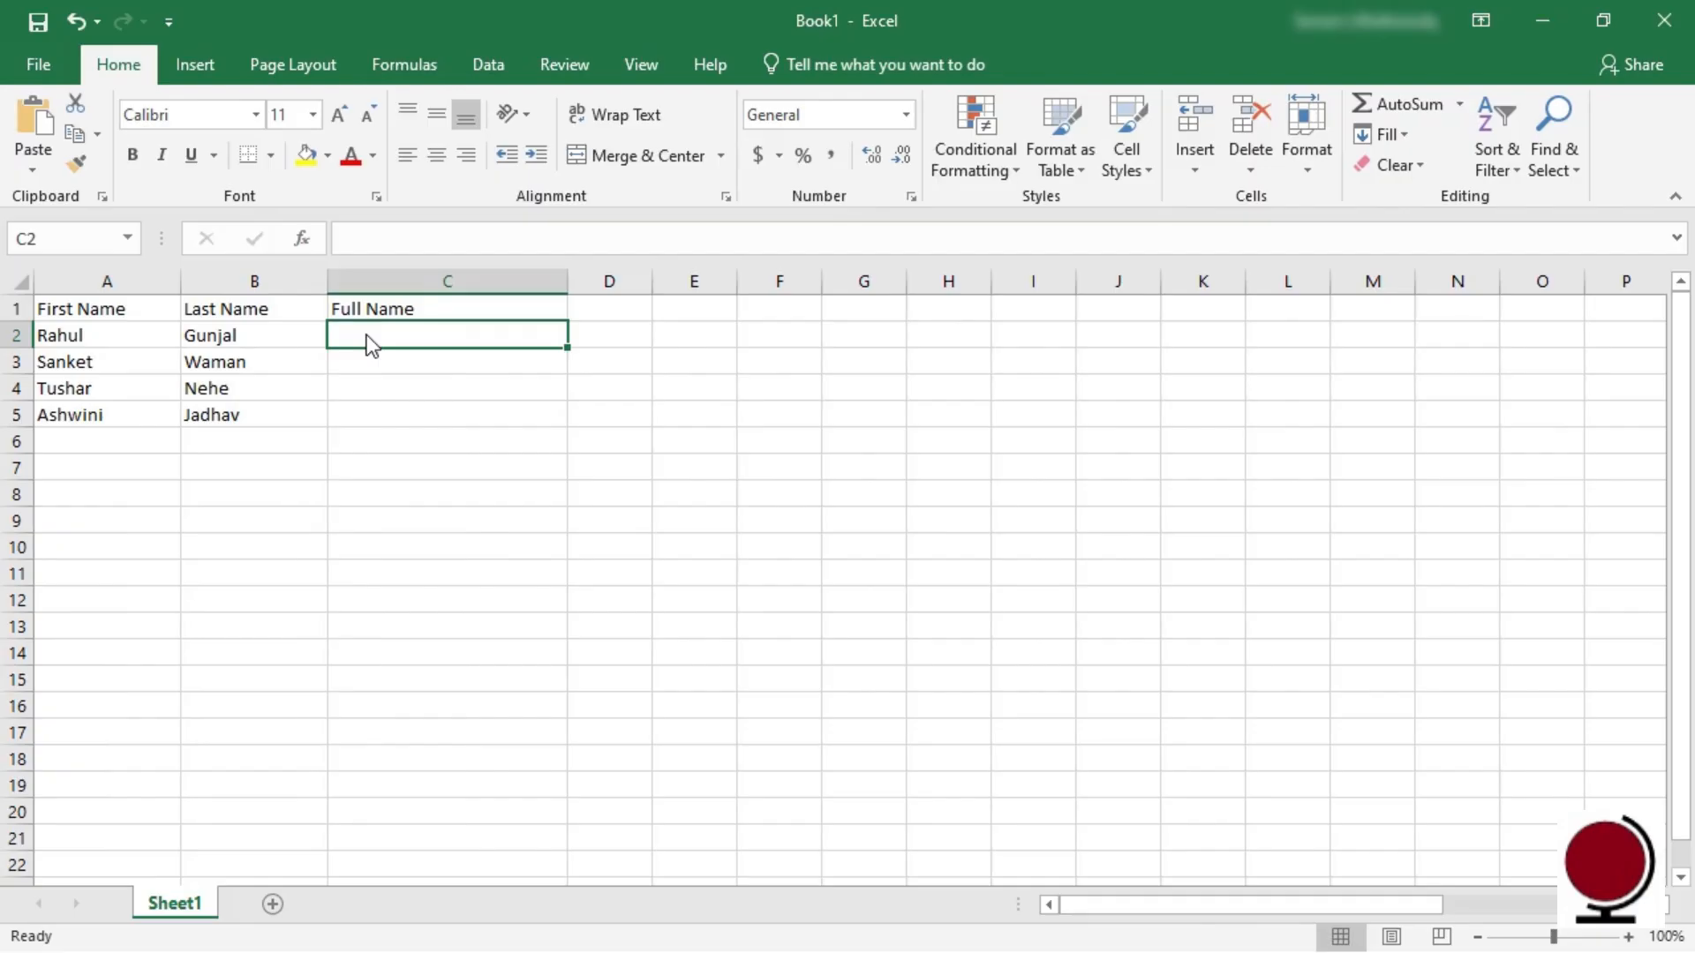
Step: Try CONCAT from the Text functions on a sample first and last name, then clear C2
click(419, 75)
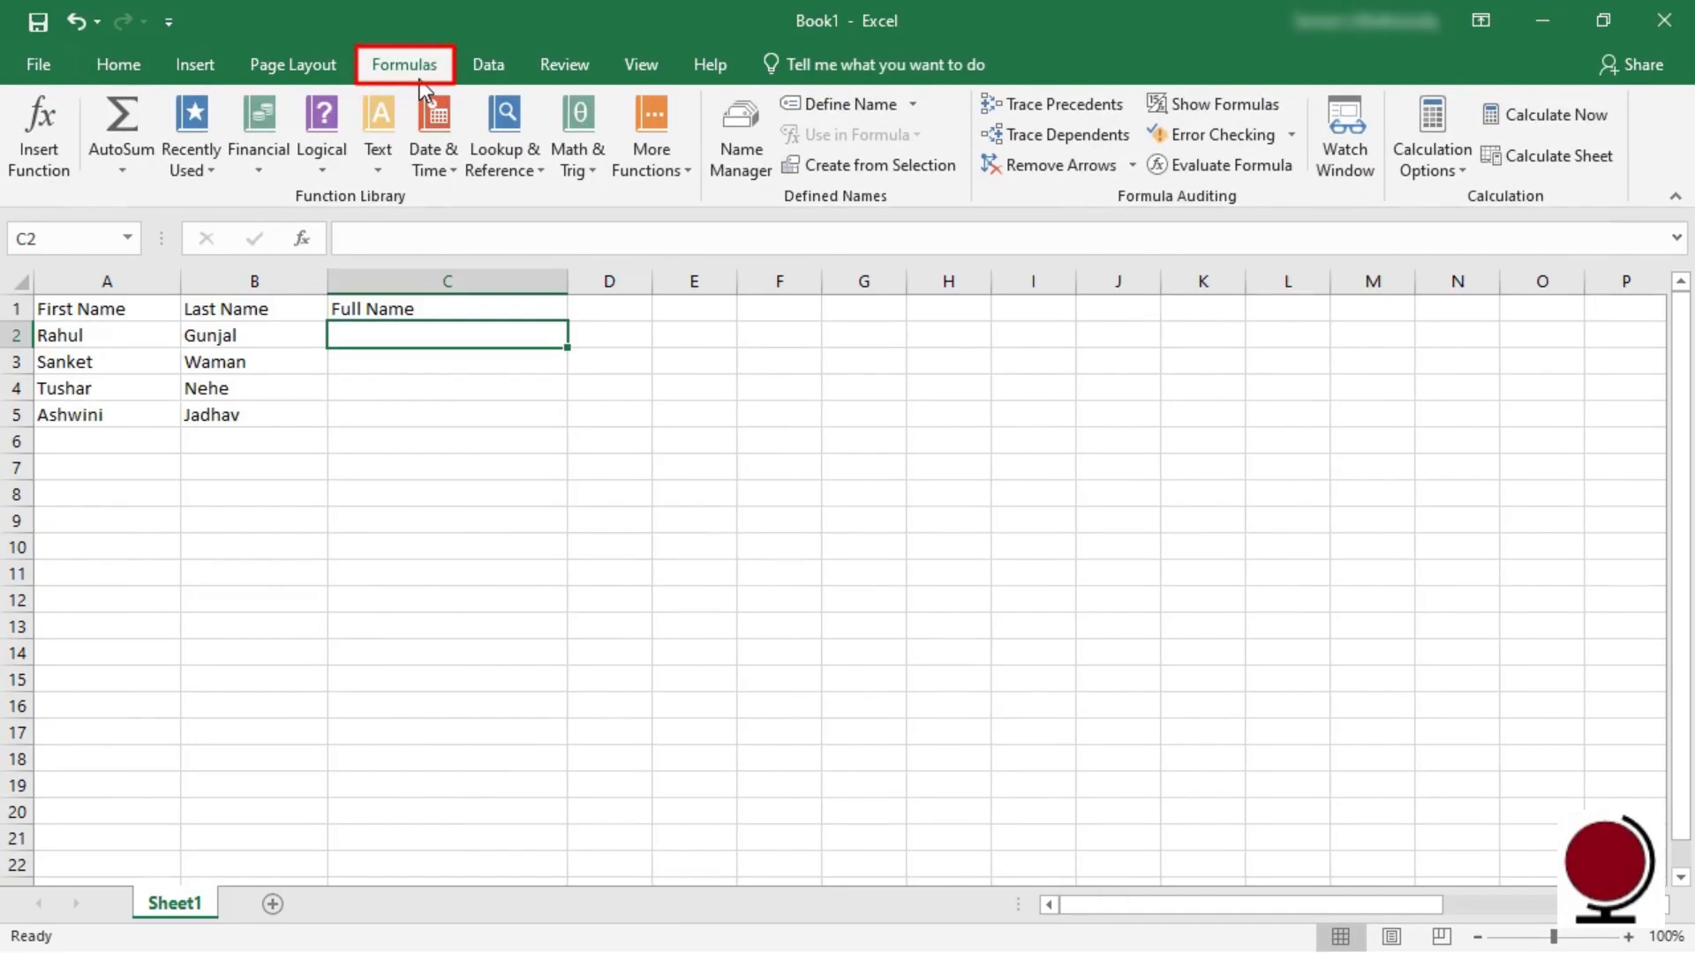
click(376, 170)
click(416, 323)
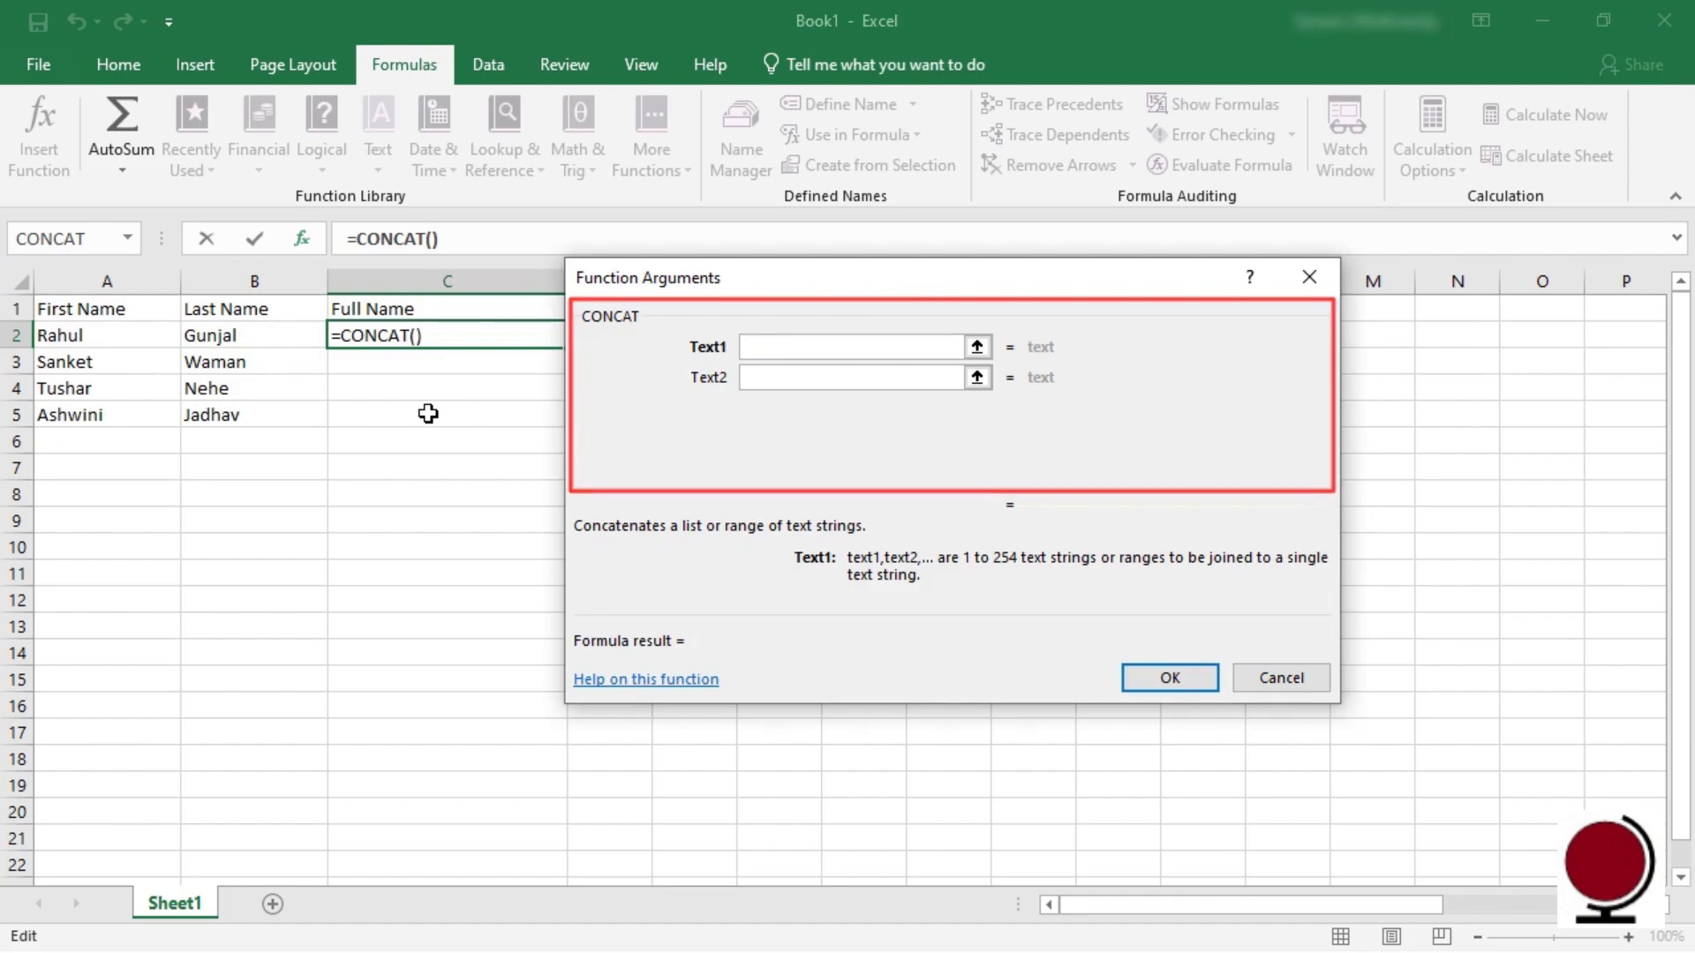
key(Tab)
key(Tab)
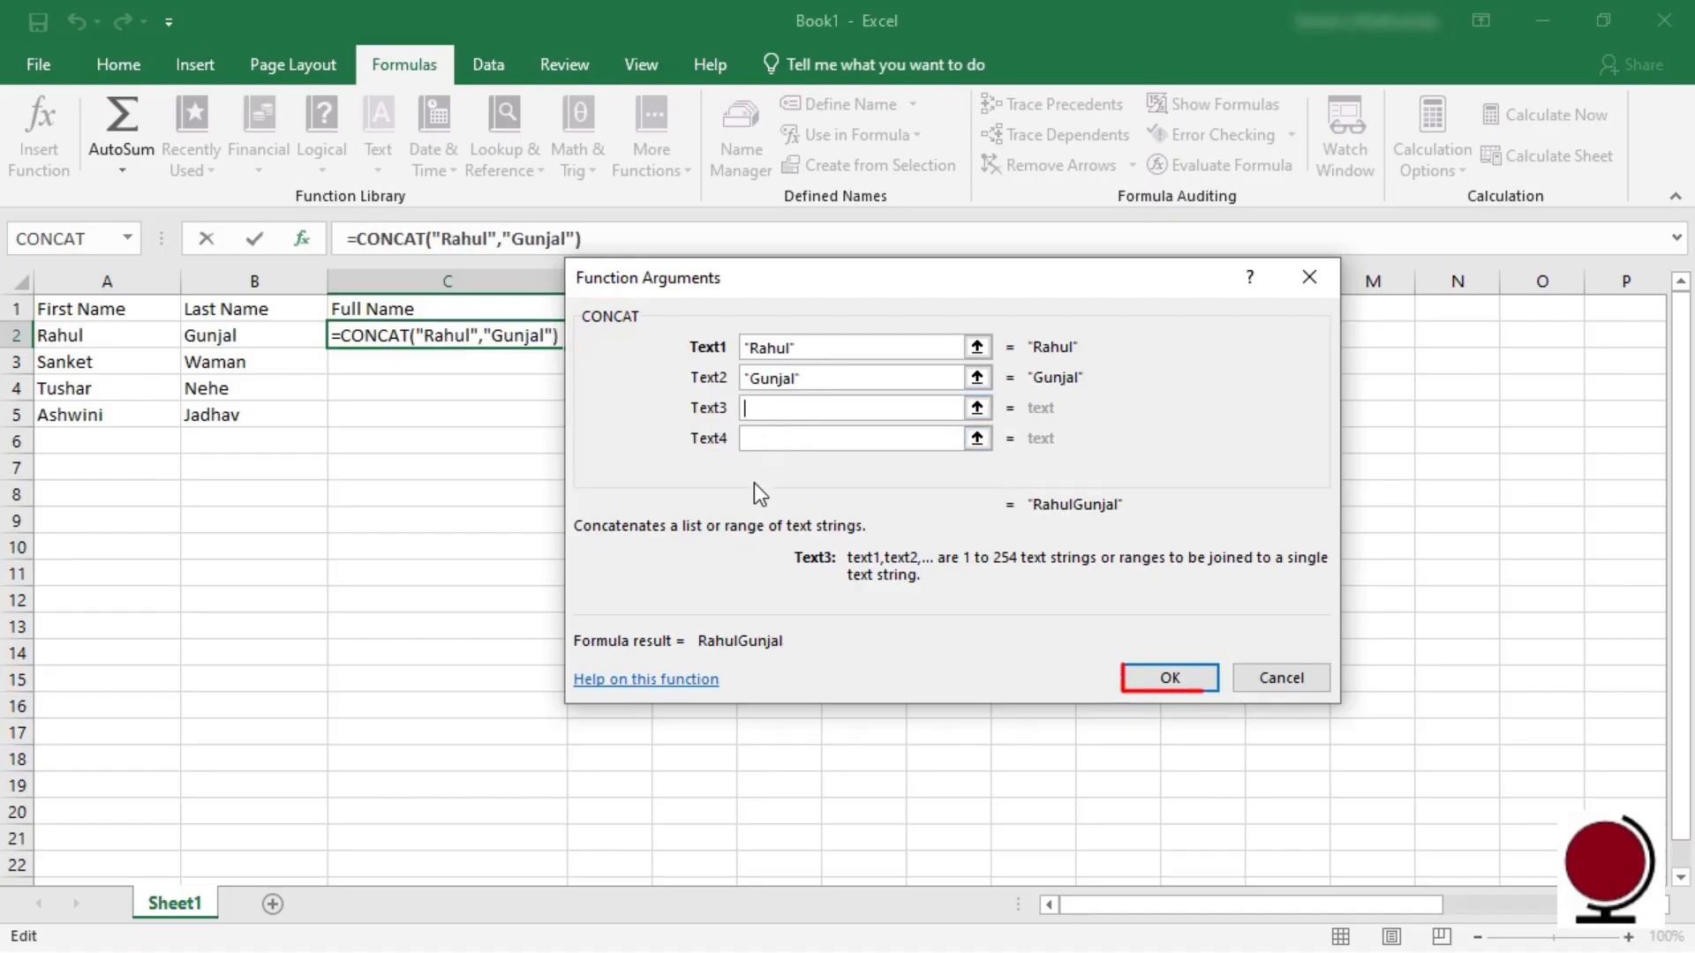
click(1170, 680)
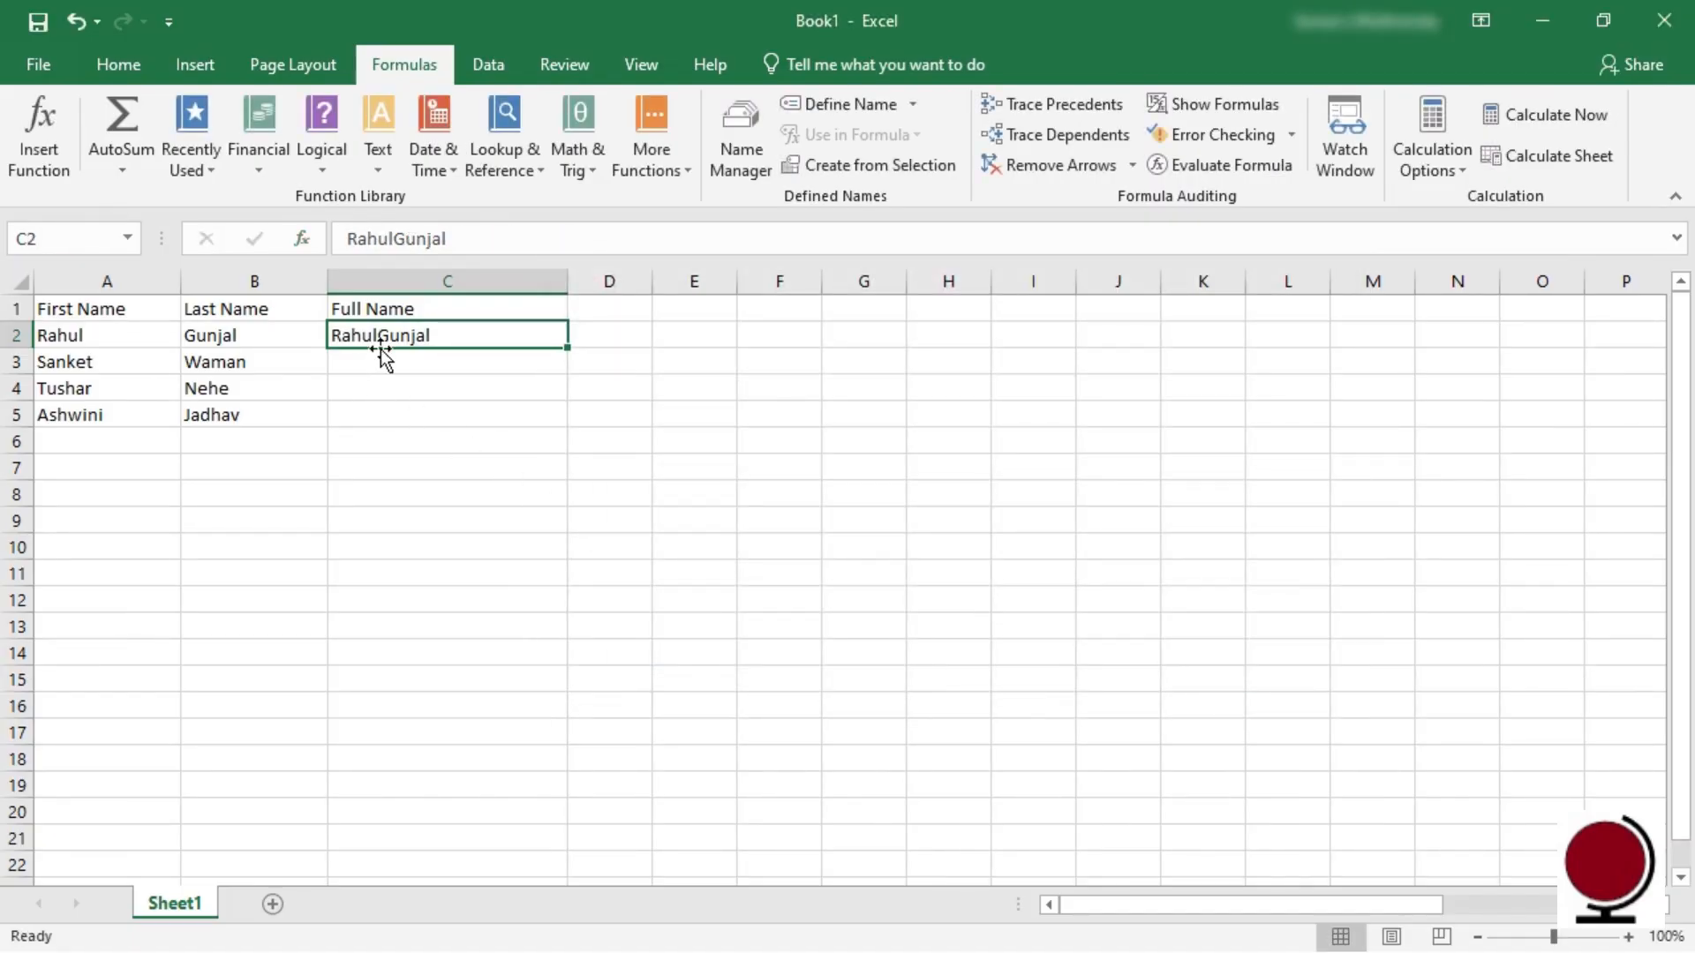
key(Delete)
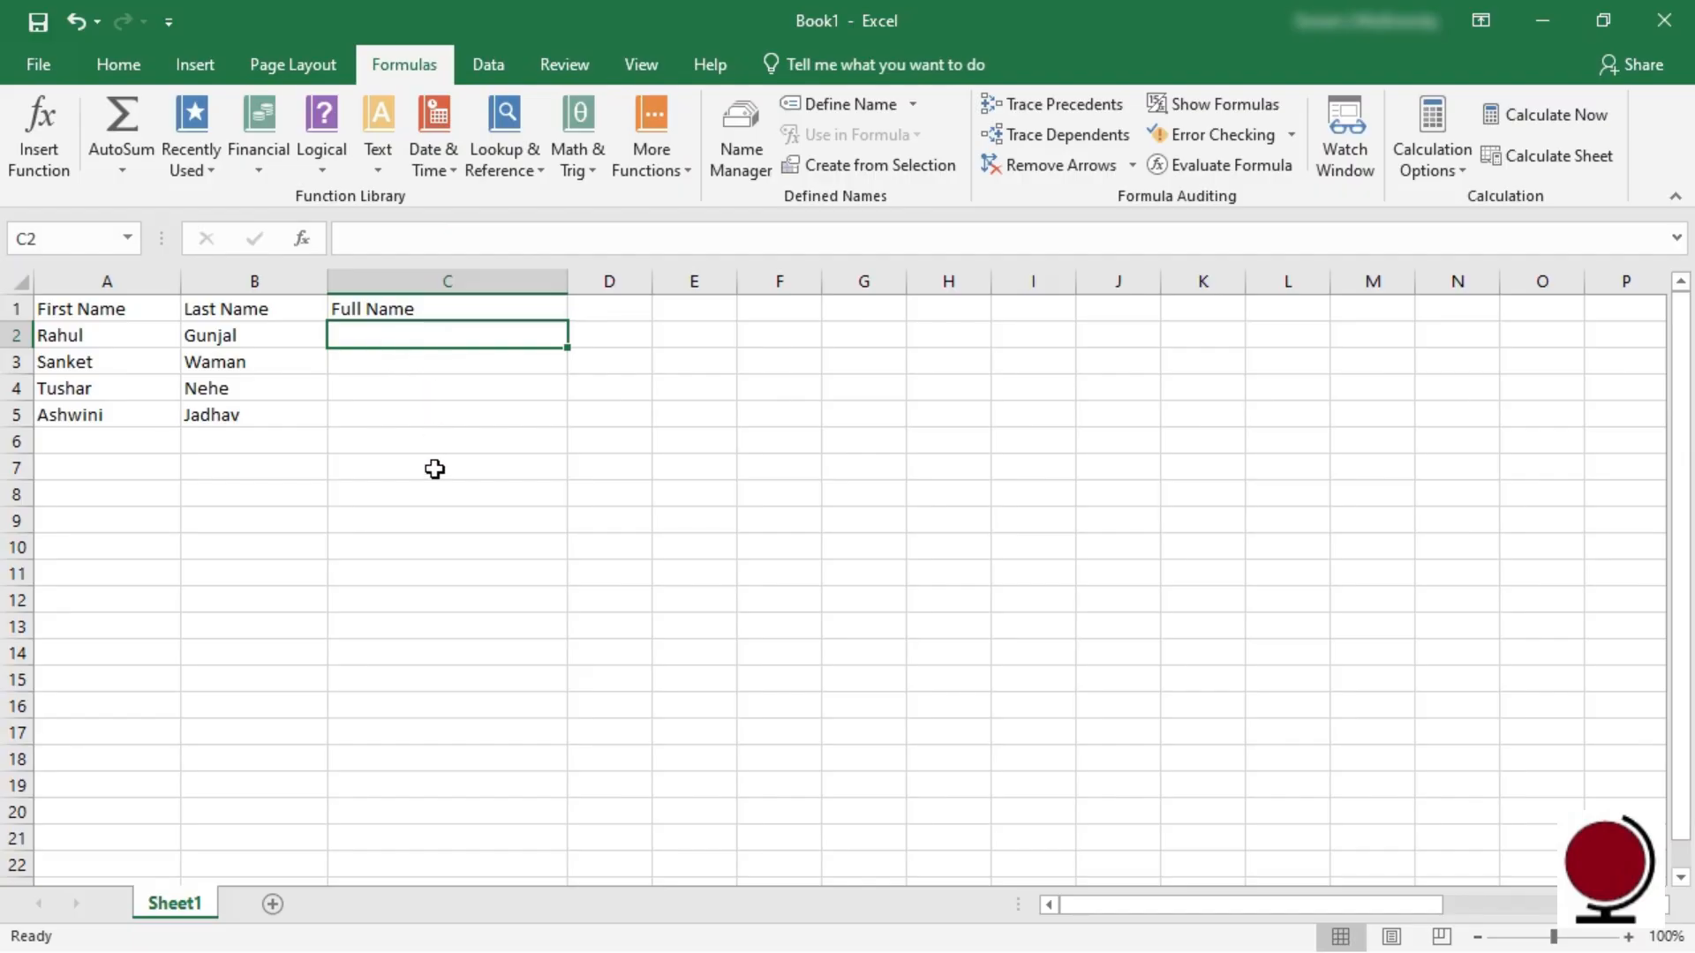
Step: Enter =CONCAT(A2, " ", B2) in C2 and fill it down to C5
text(=concat)
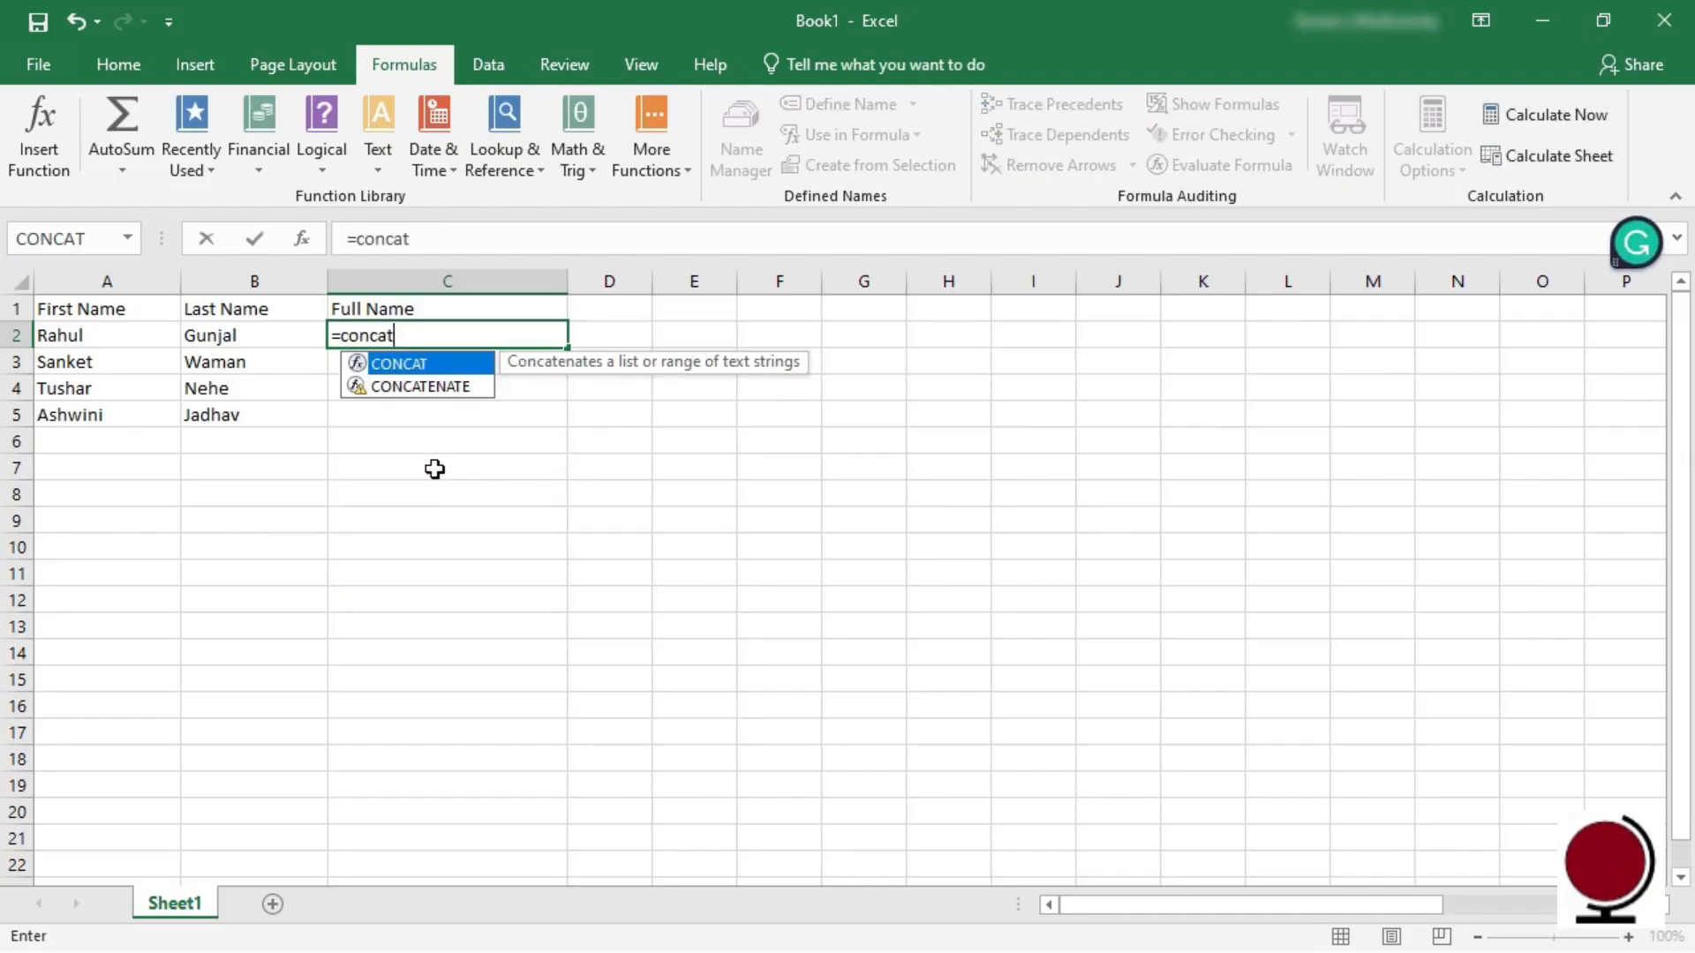
text(()
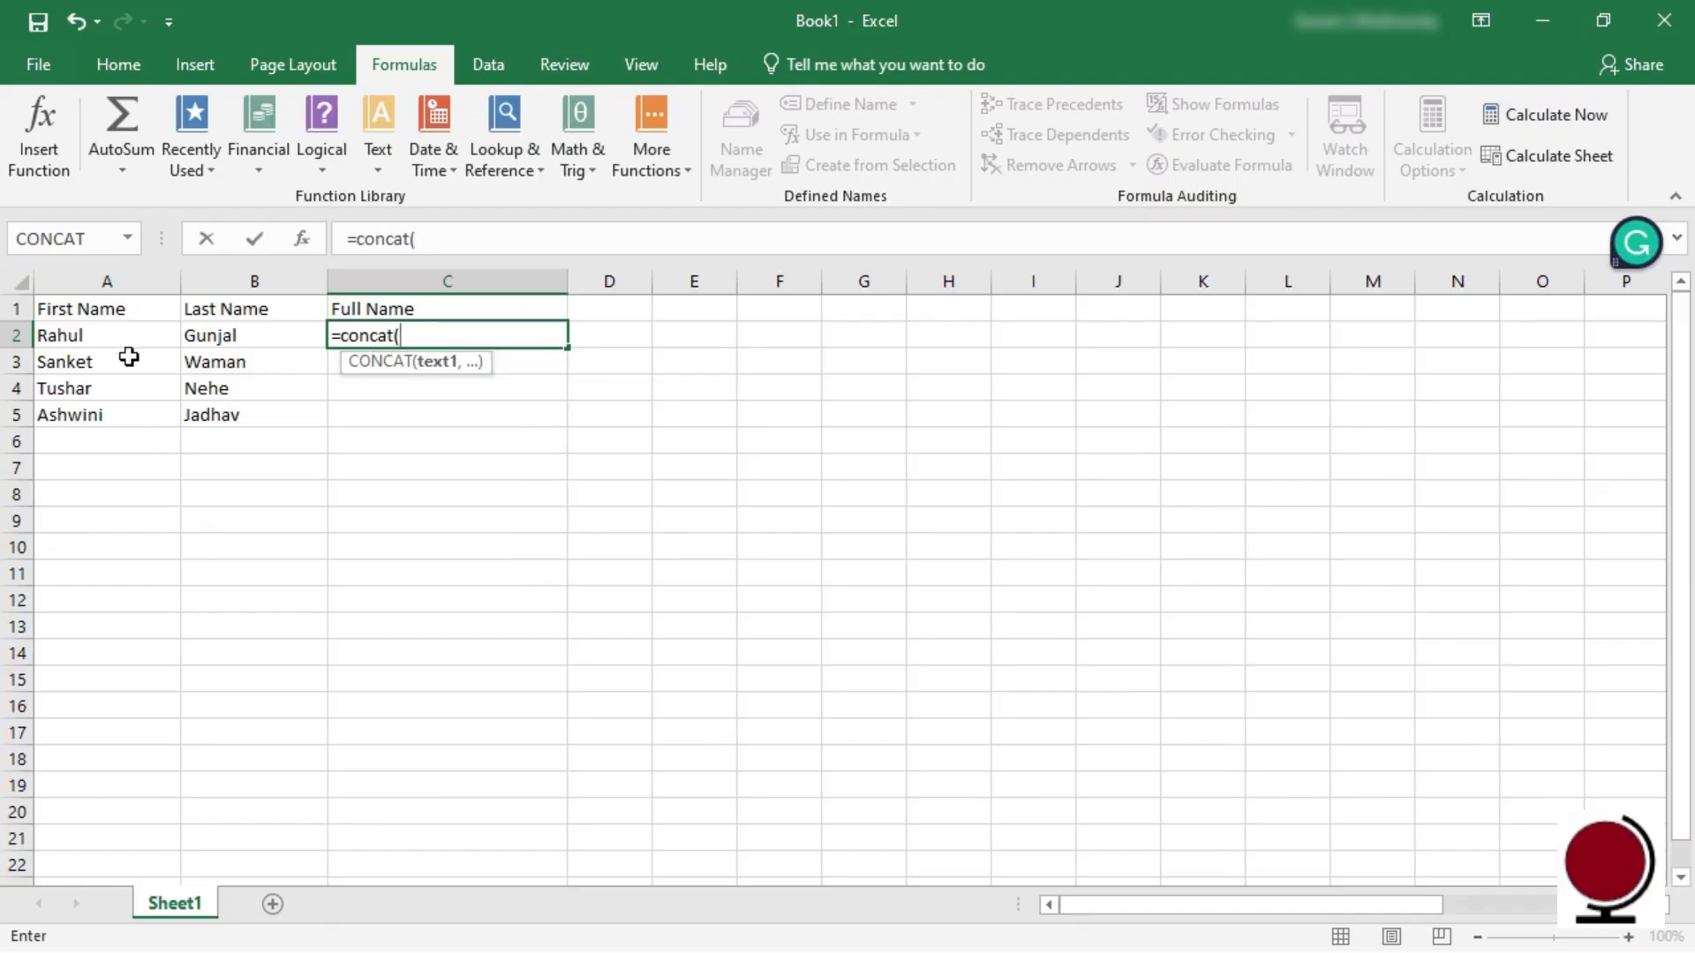
click(113, 335)
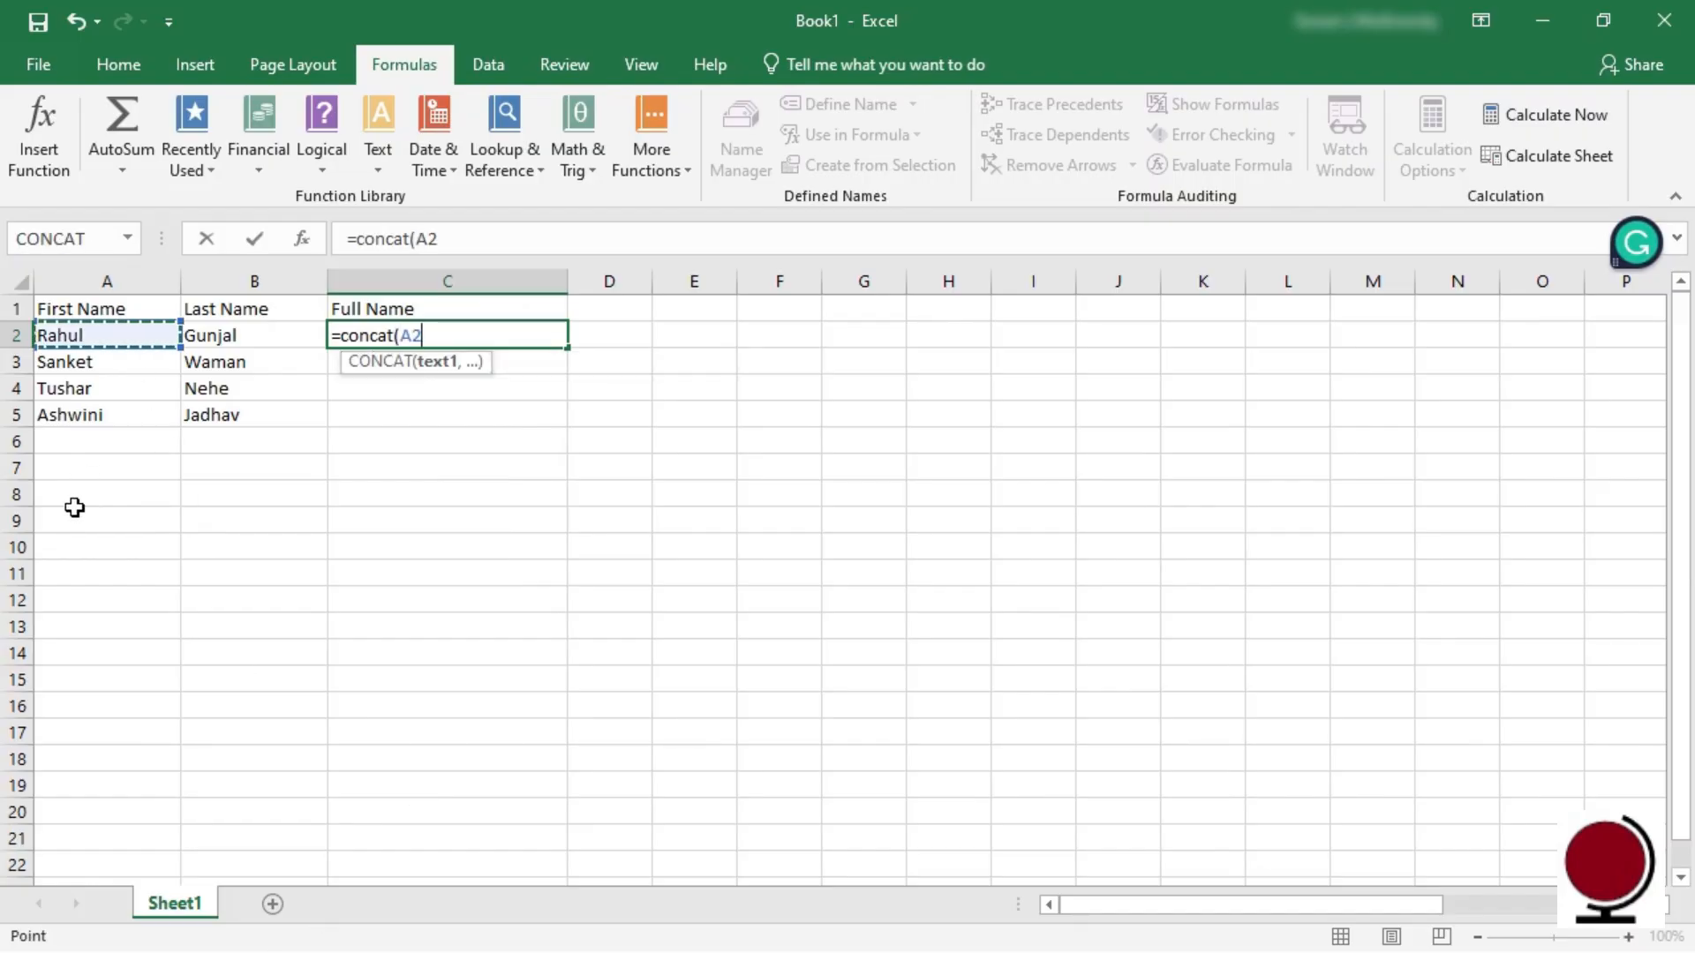
text(,)
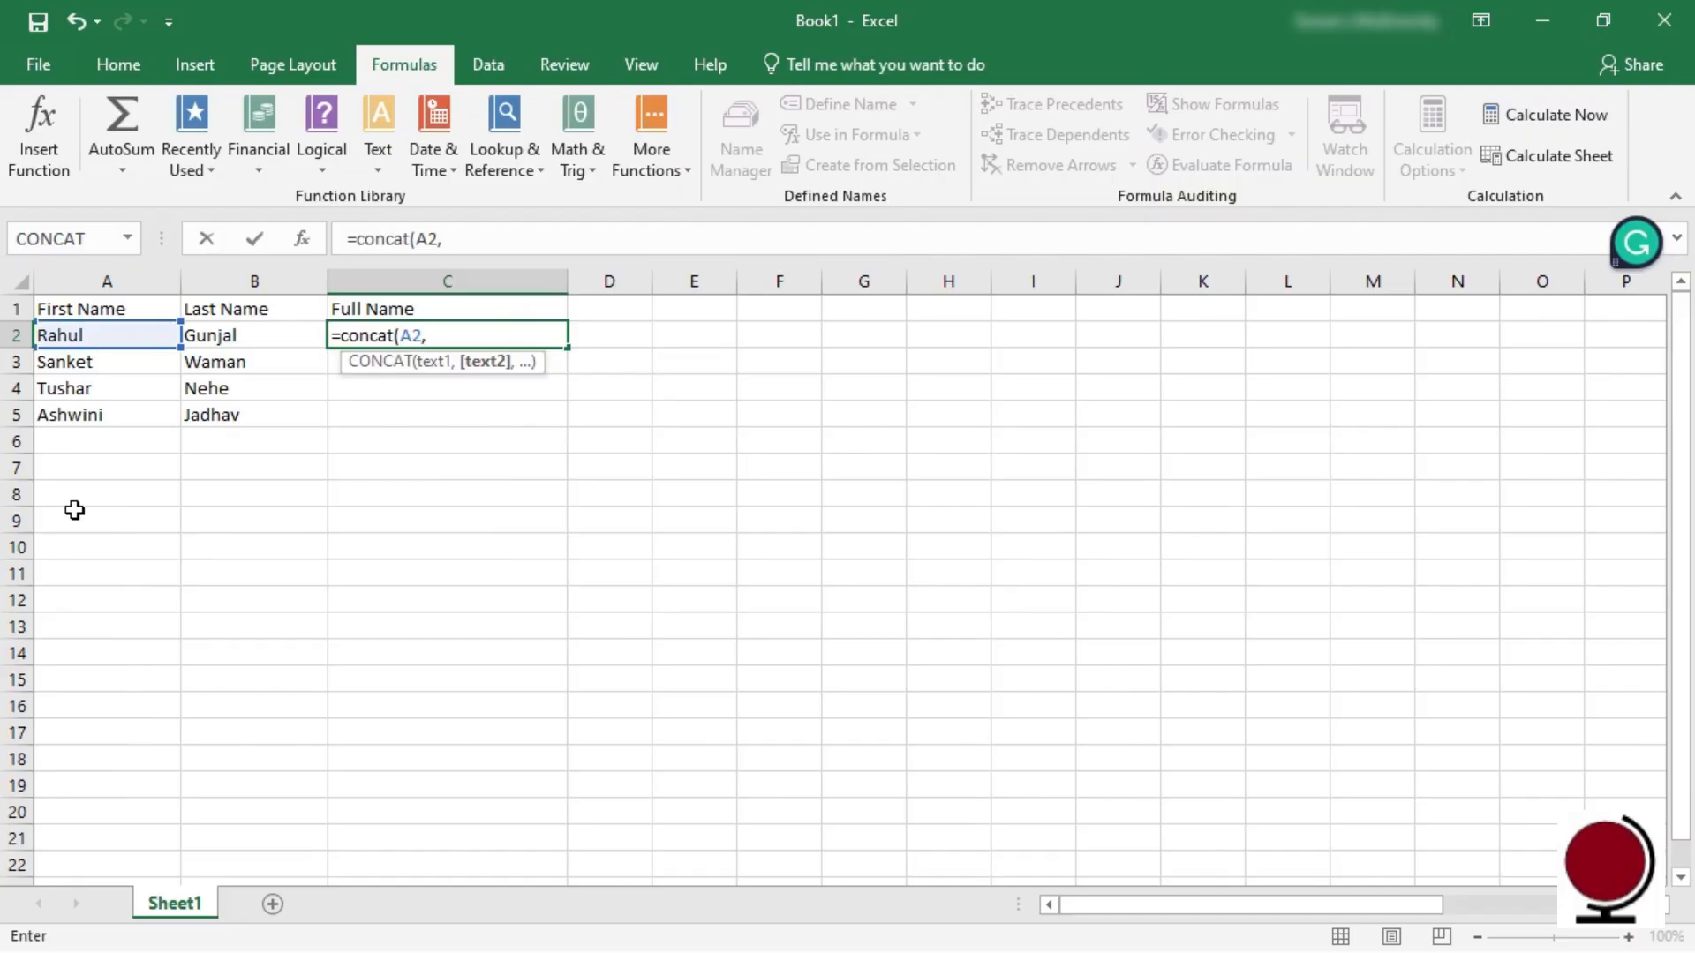
text( " " ,)
click(221, 337)
text())
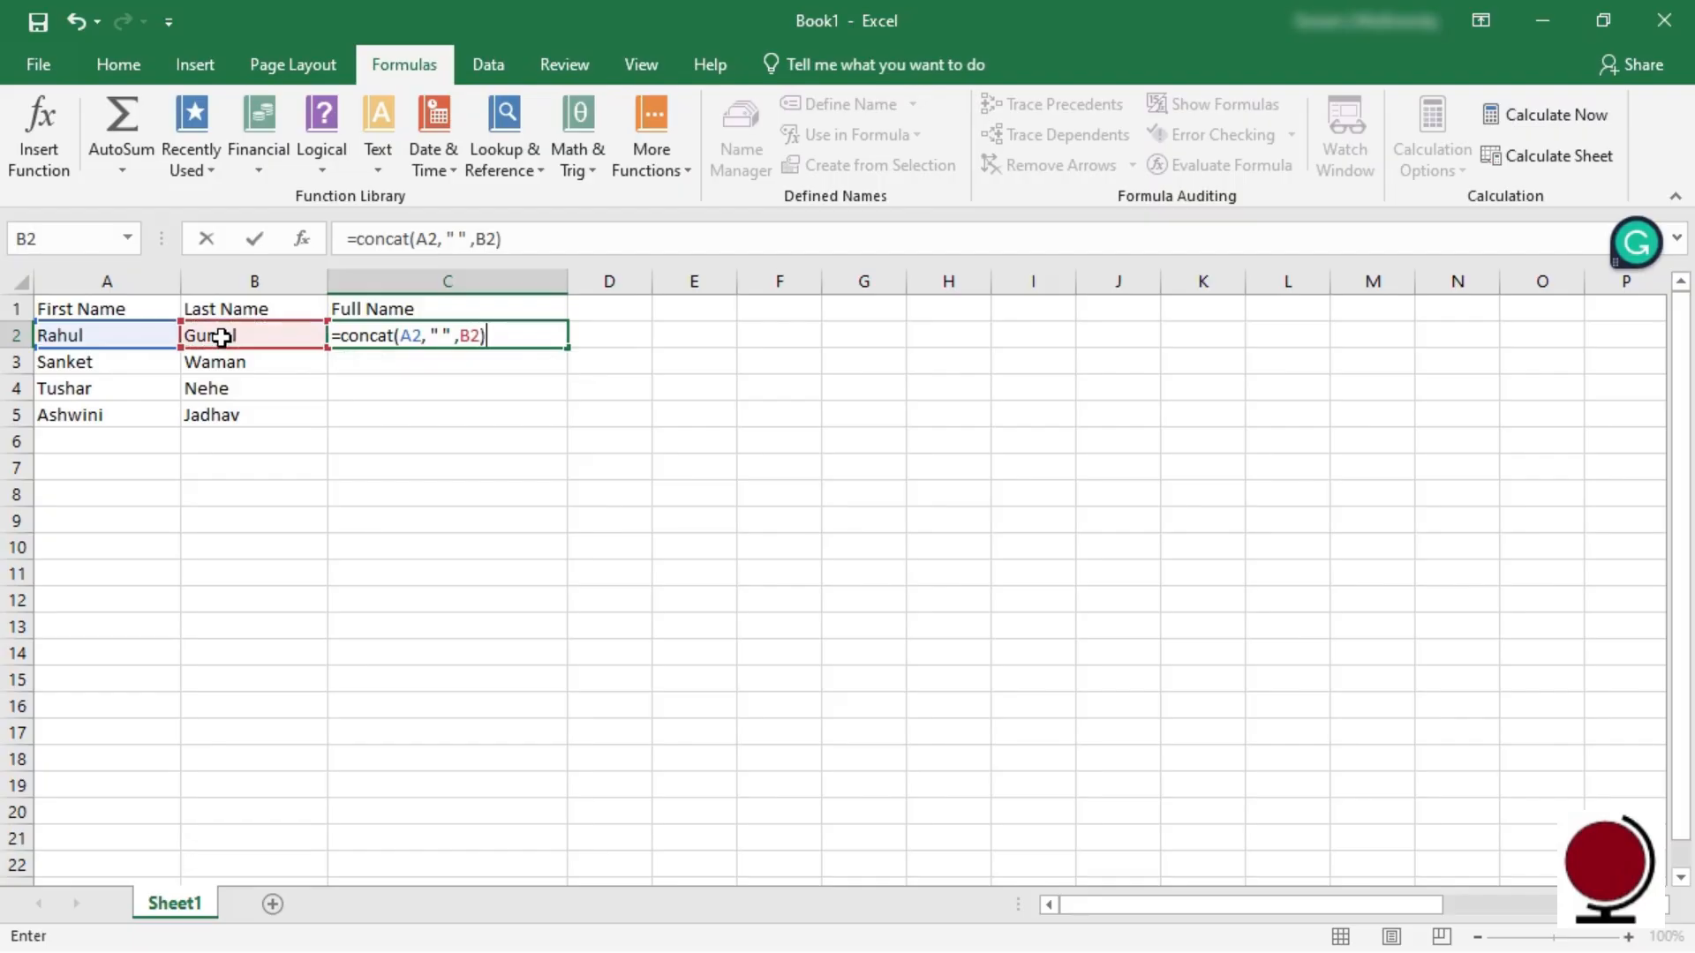
key(Return)
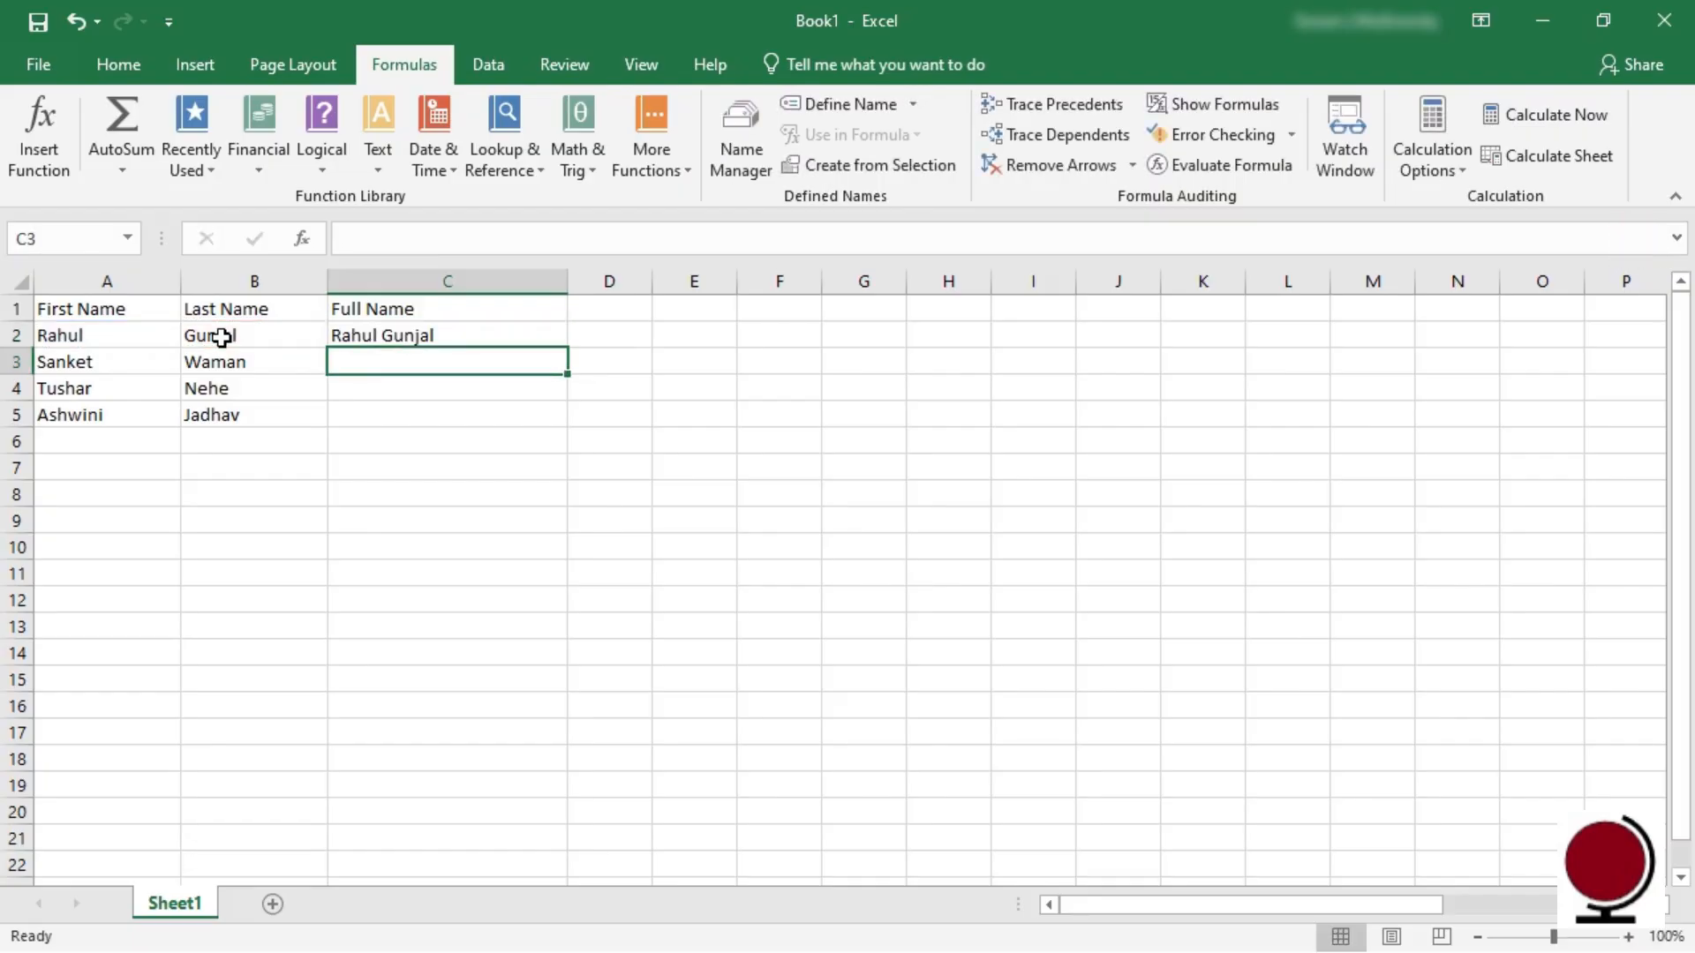
click(394, 337)
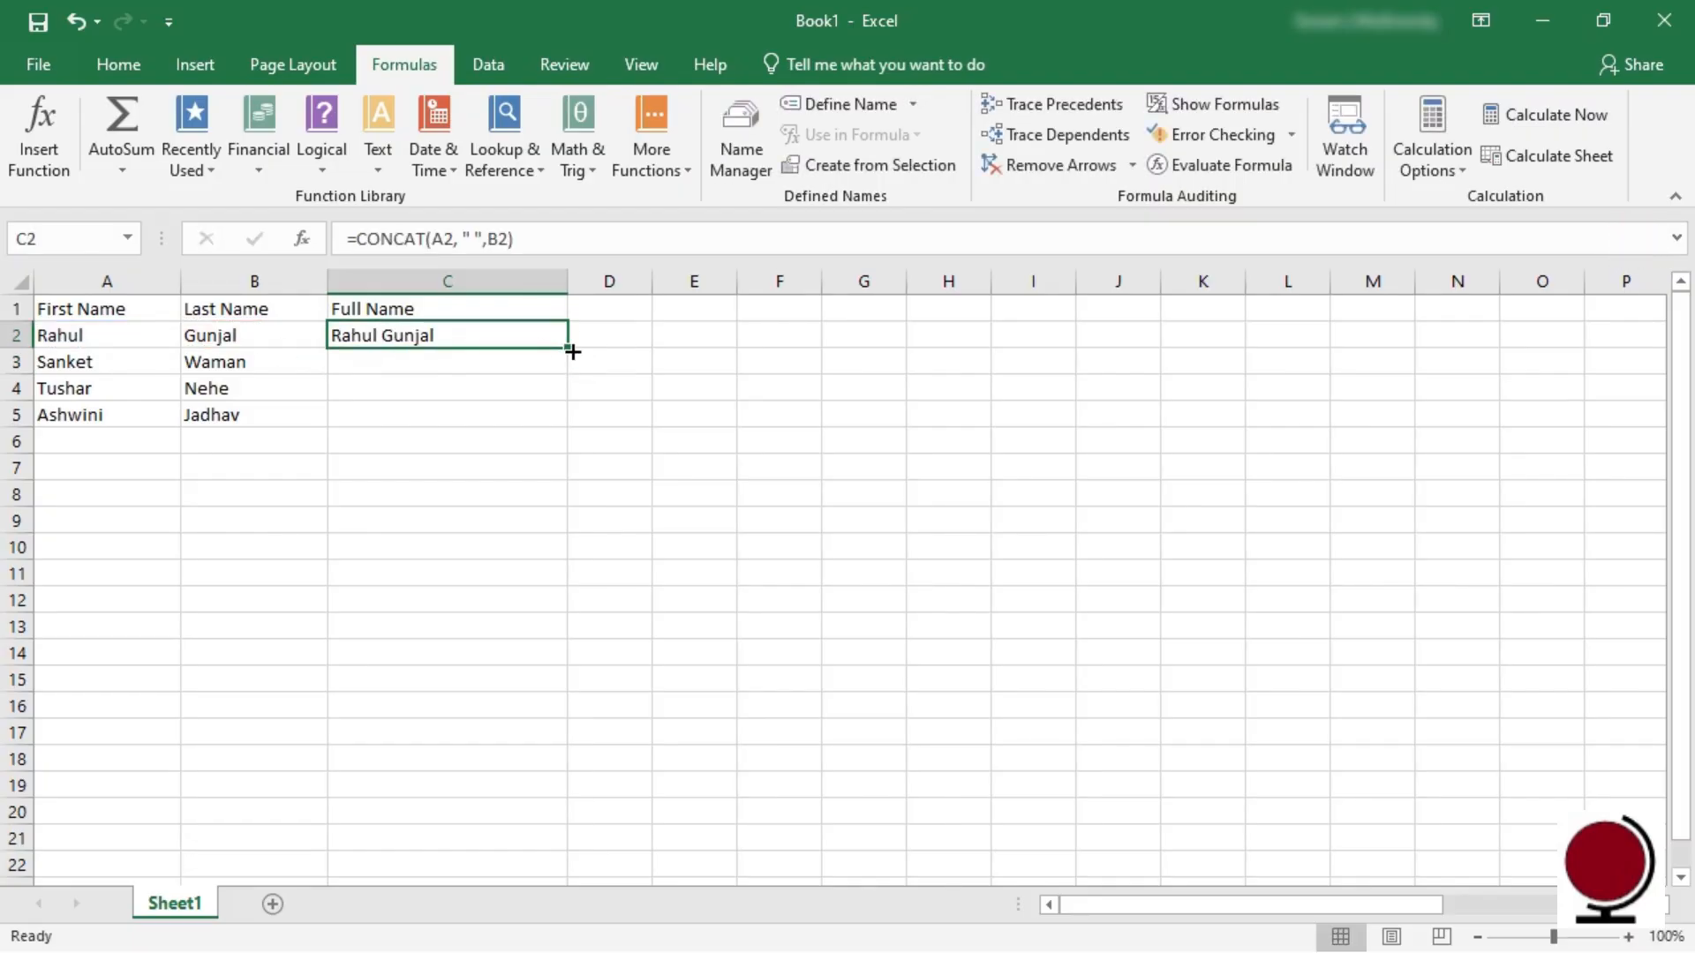
drag(572, 351, 569, 422)
click(533, 492)
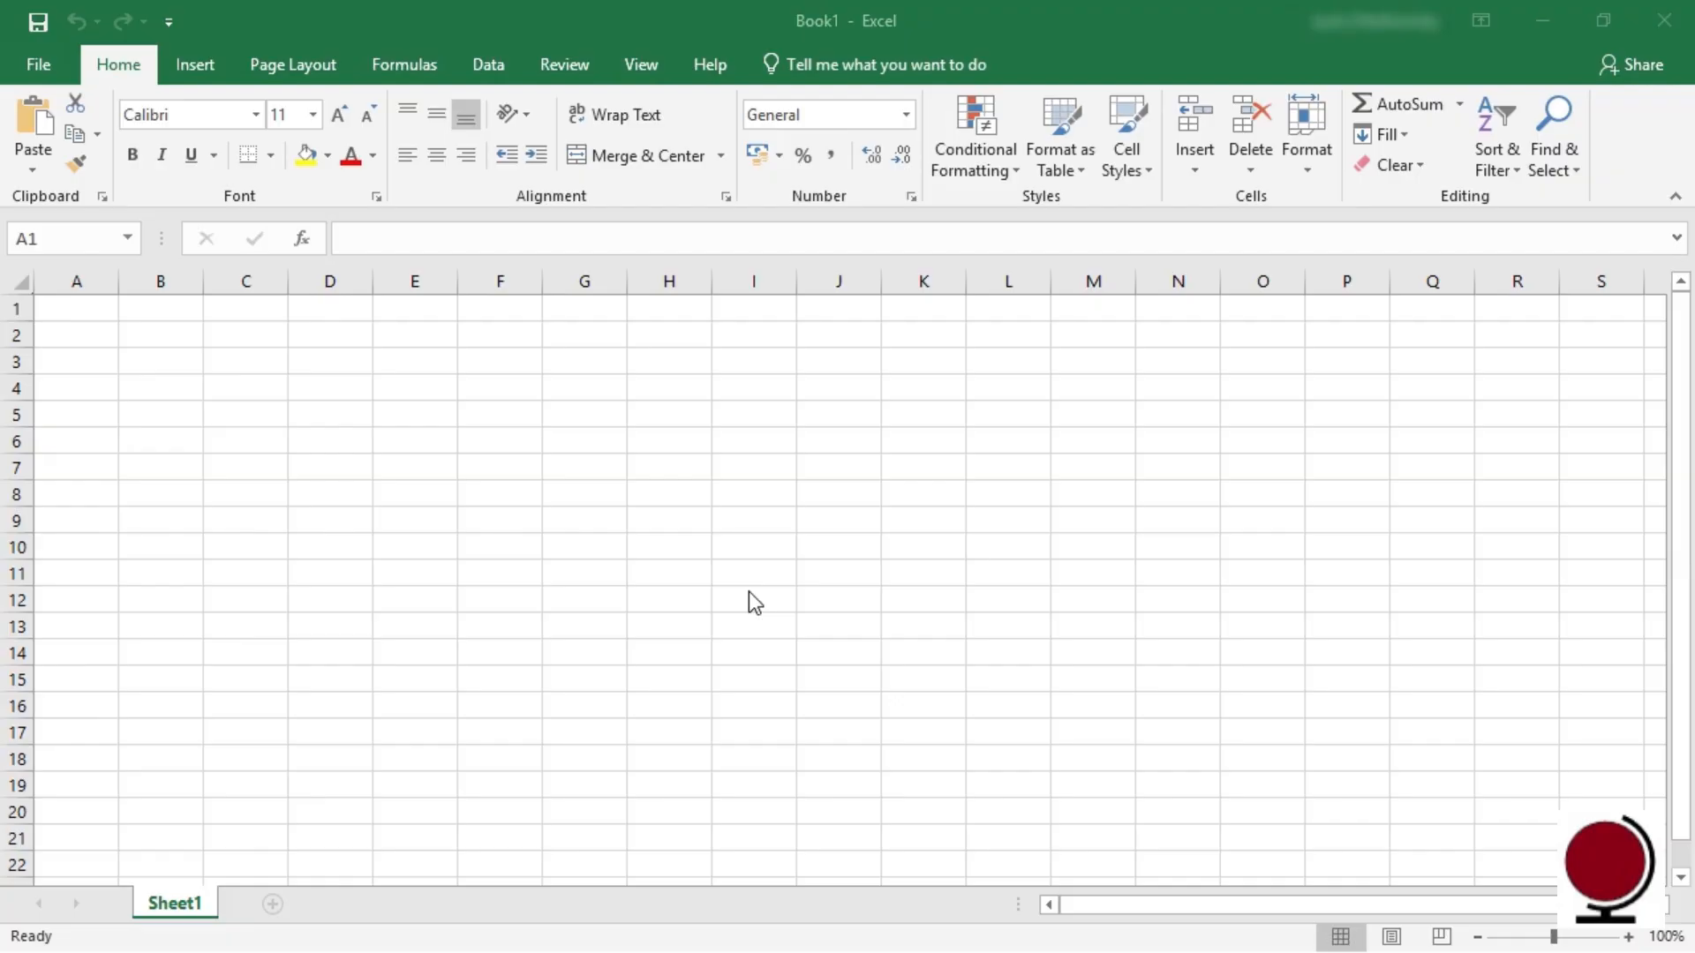
Step: Insert MAXIFS from the Statistical functions and move to its Criteria_range1 argument
click(402, 65)
click(685, 176)
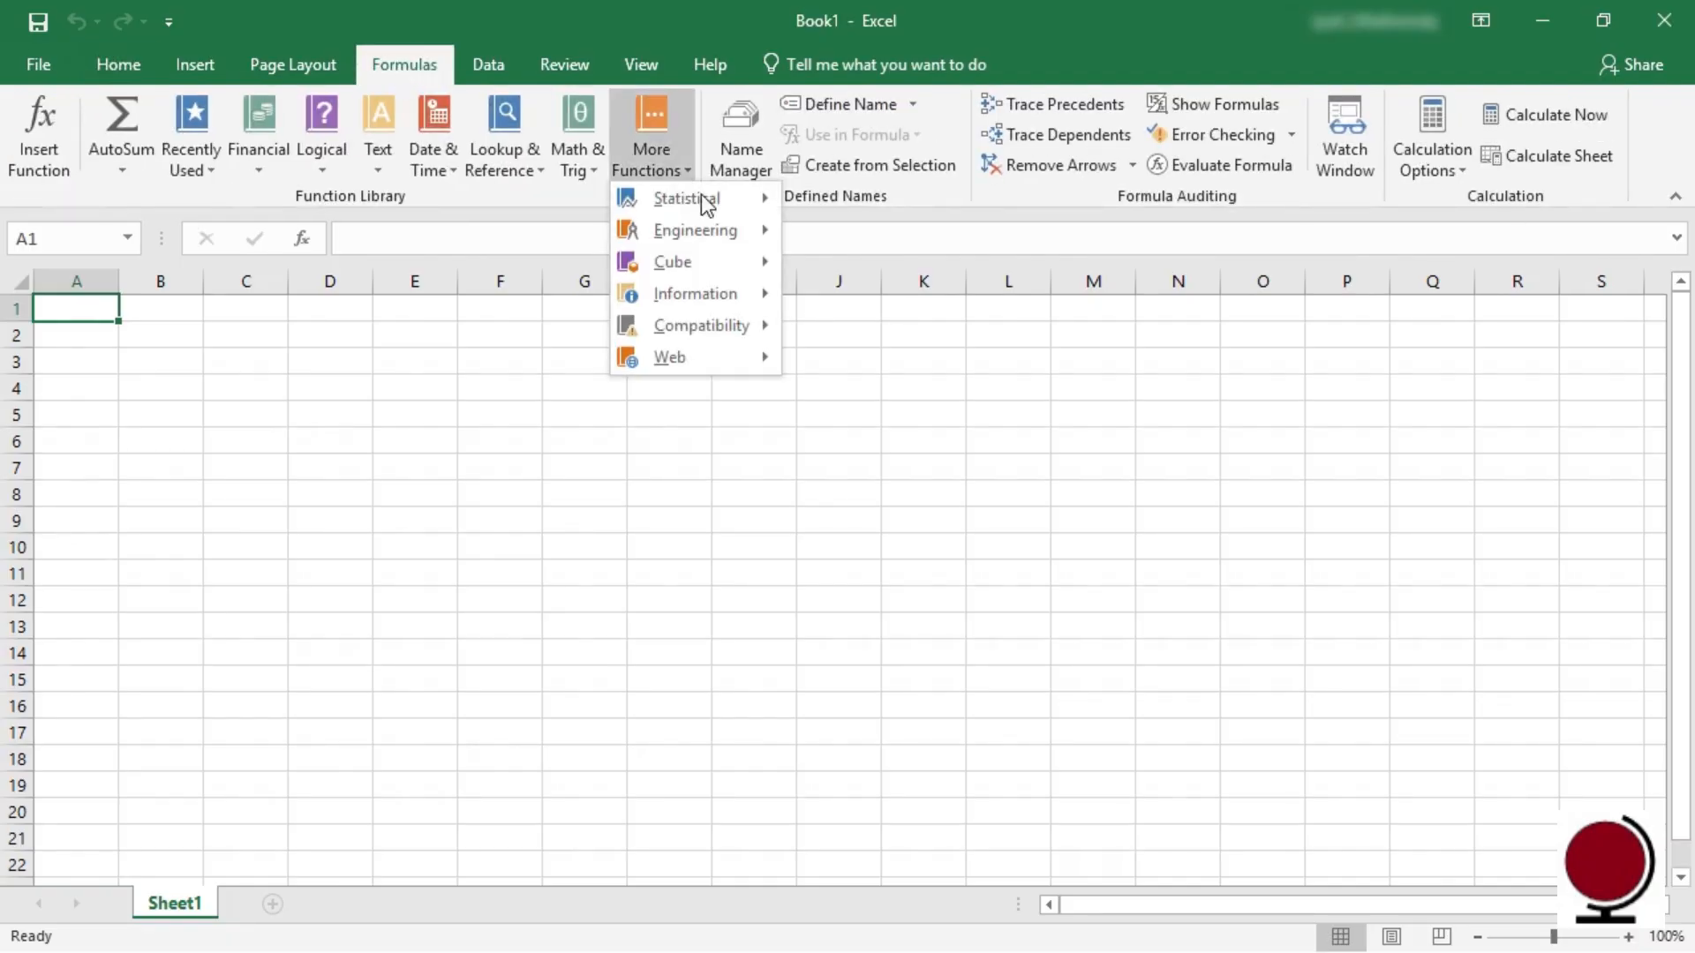
mouse_move(722, 208)
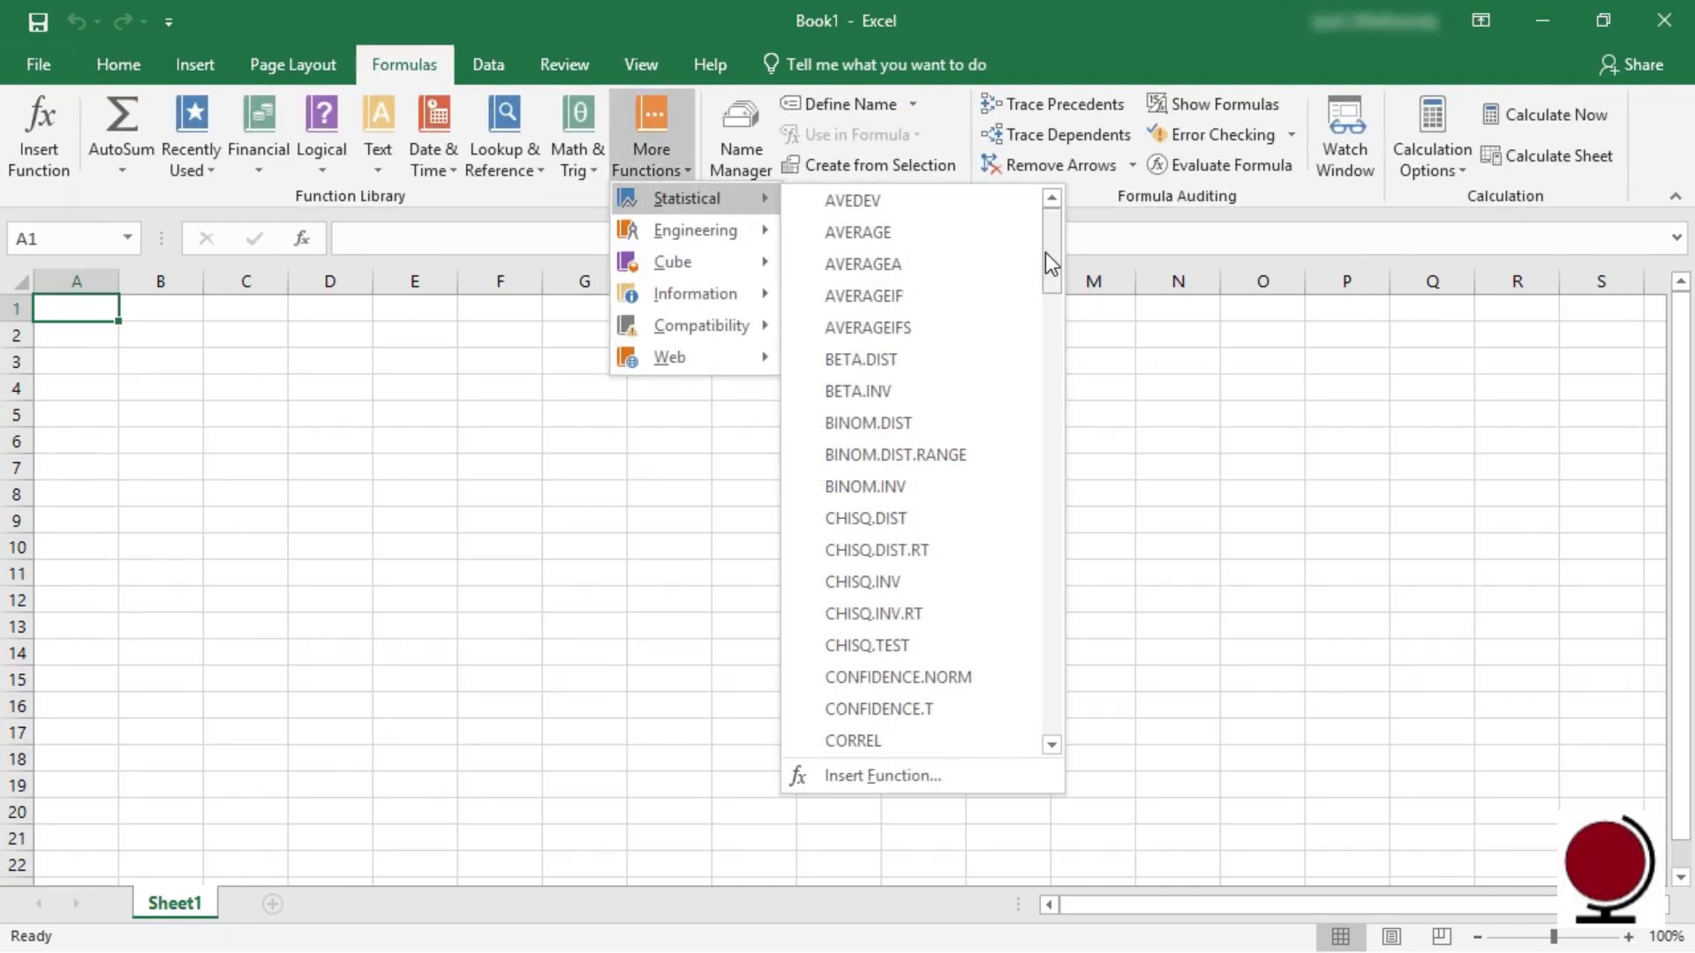
drag(1045, 251, 1036, 510)
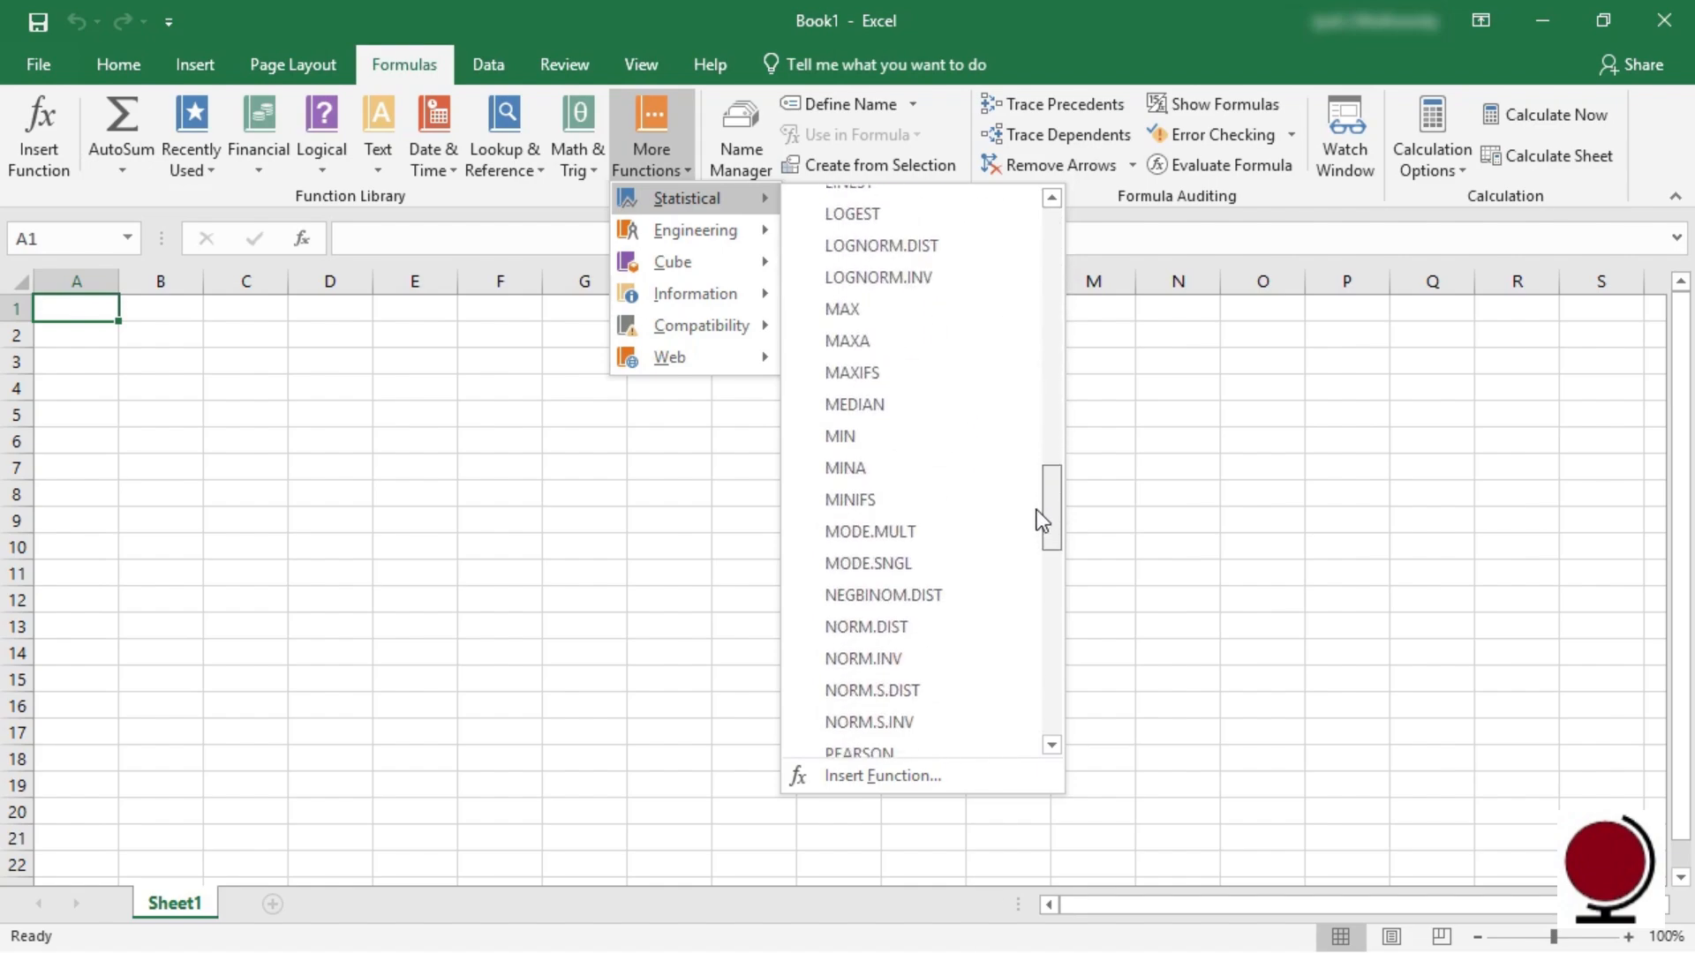
click(856, 374)
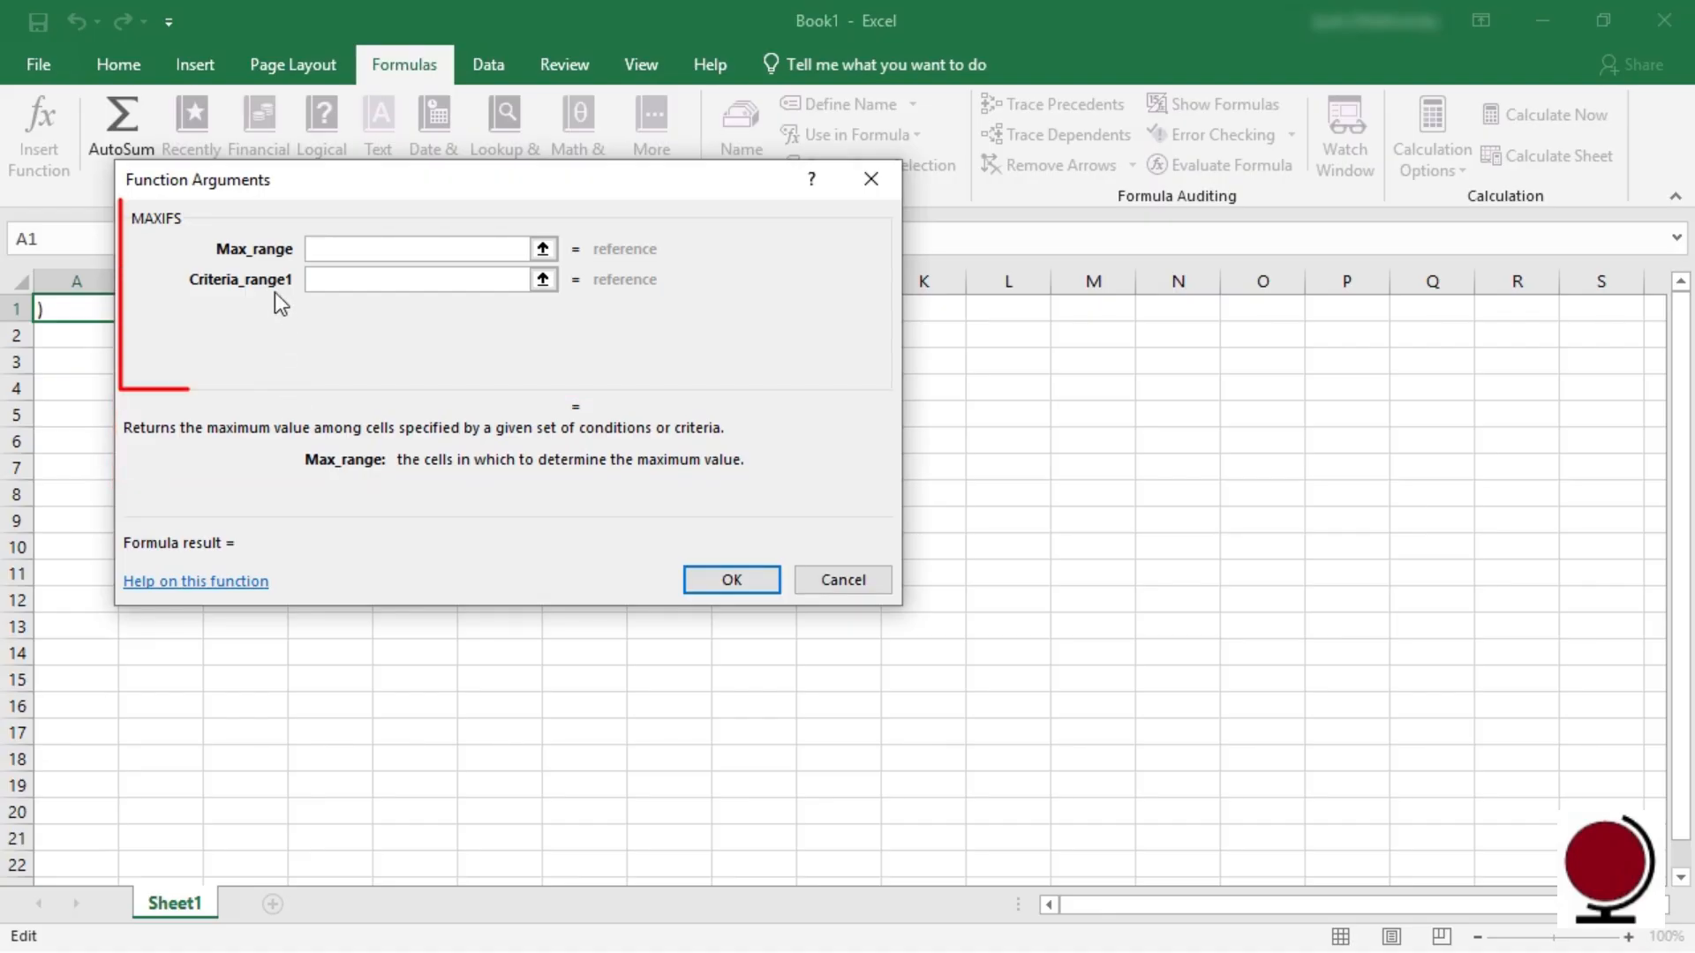
click(371, 281)
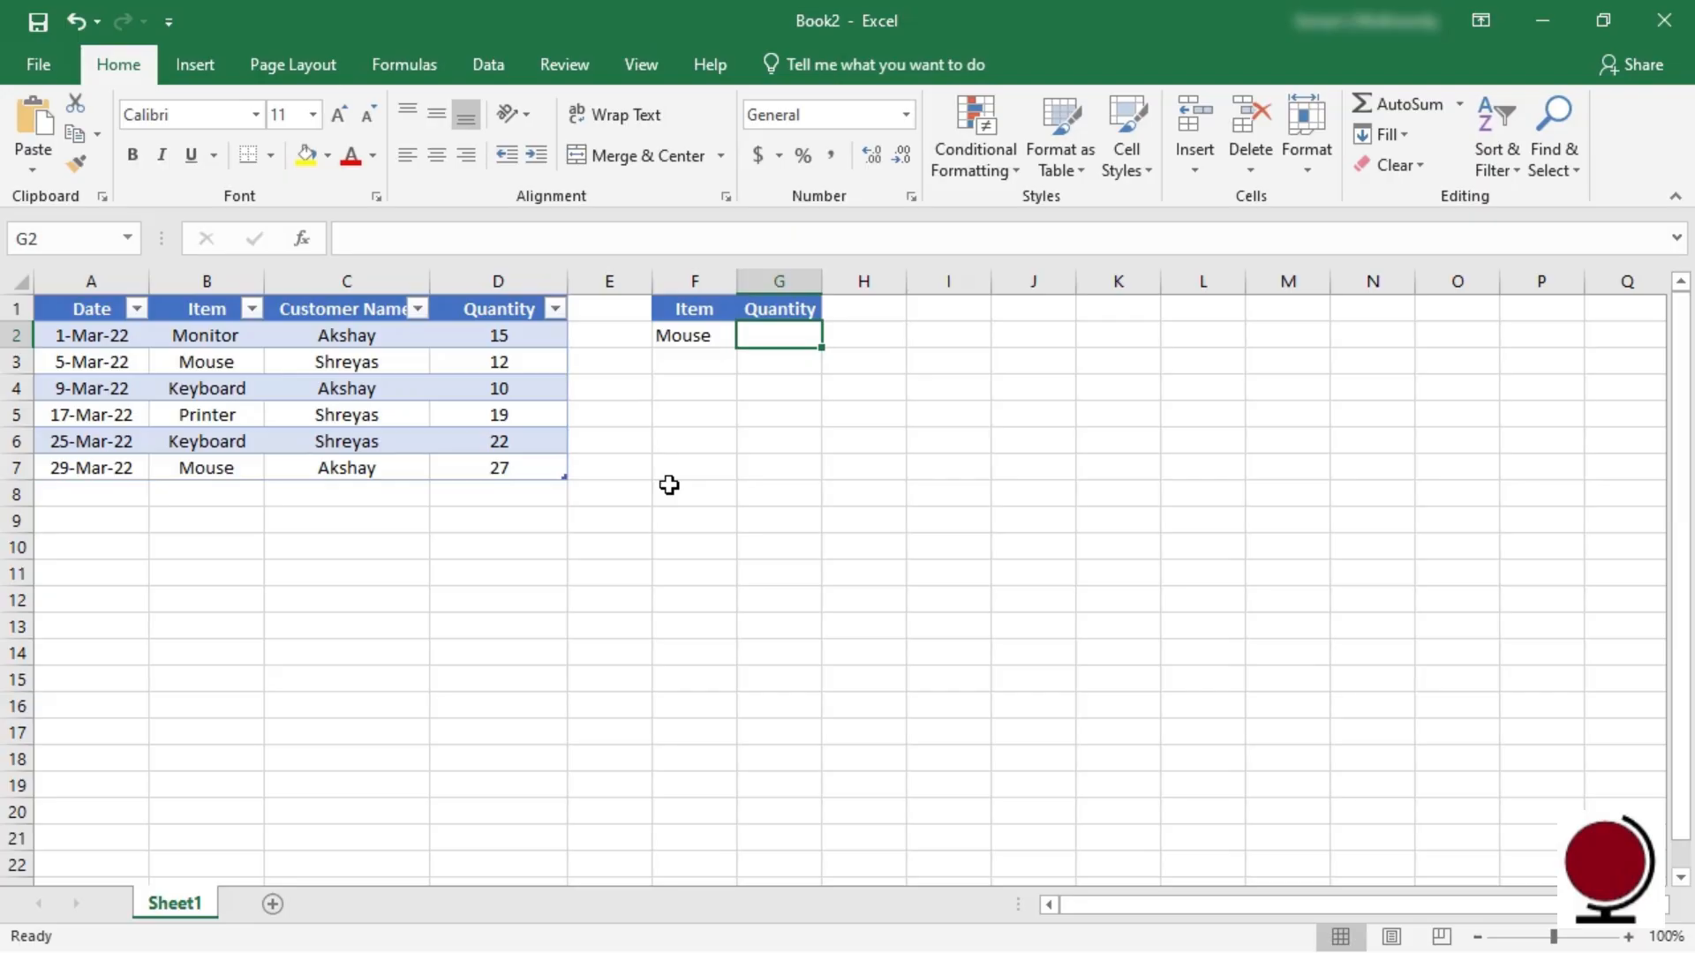
Step: Enter MAXIFS in G2 with Max_range D2:D7, Criteria_range1 B2:B7 and Criteria1 B3, returning 27
click(426, 80)
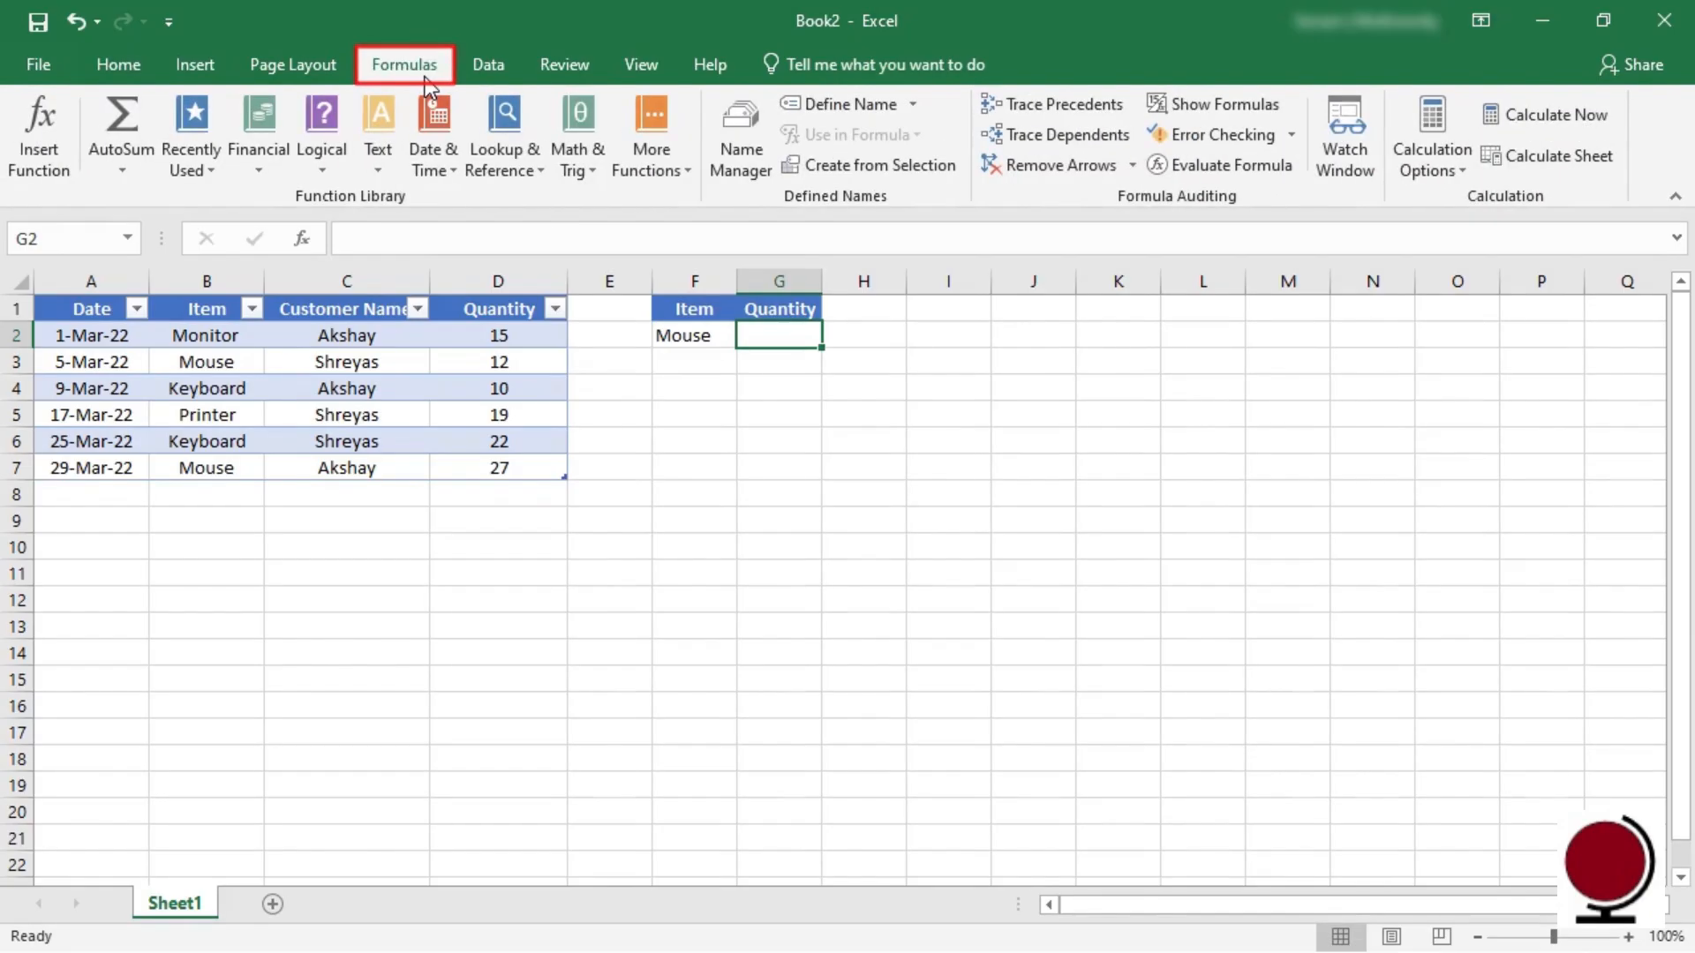
click(687, 170)
mouse_move(735, 208)
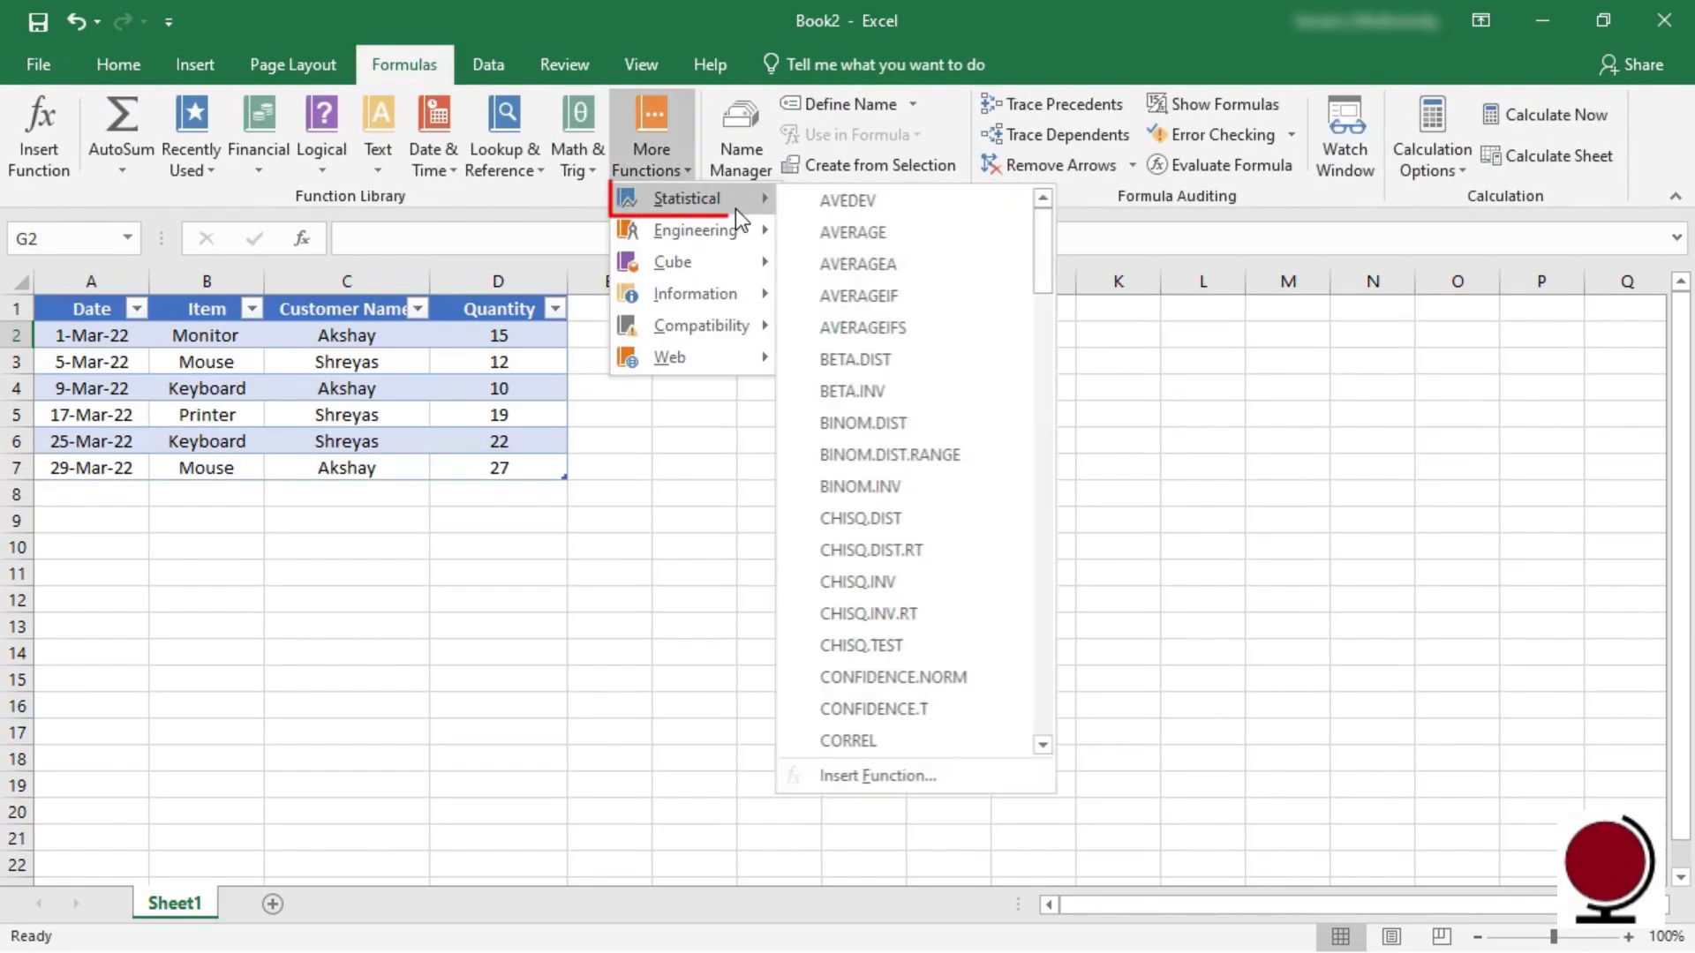
drag(1045, 289, 1041, 528)
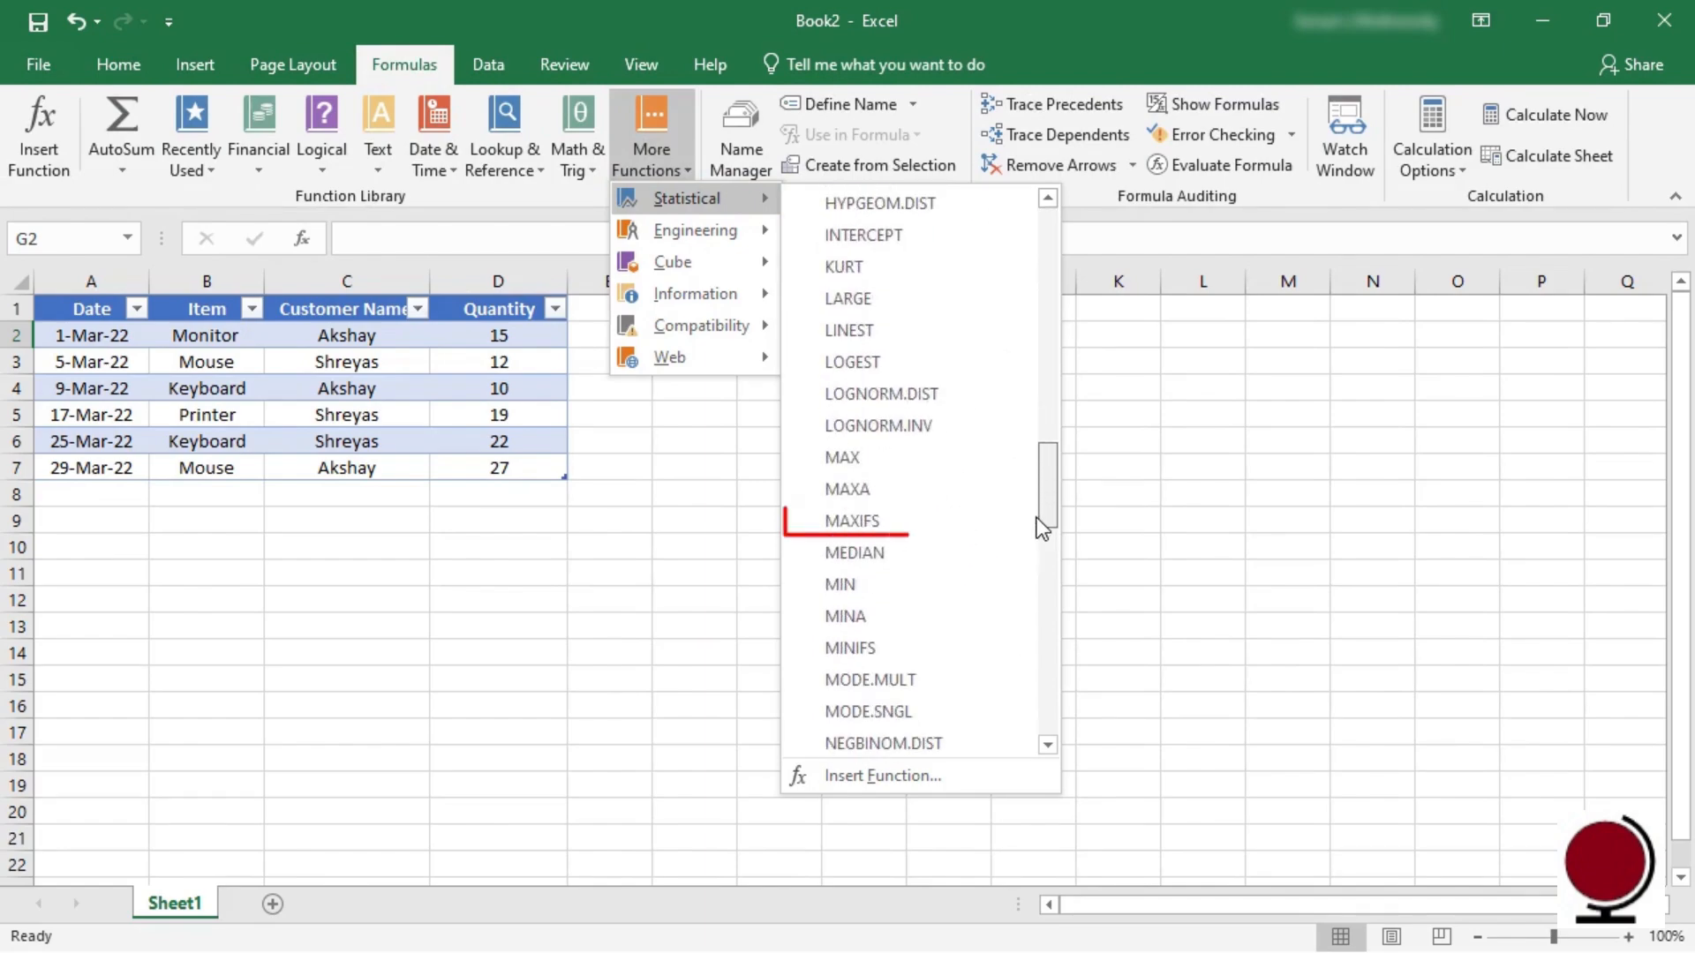
click(850, 526)
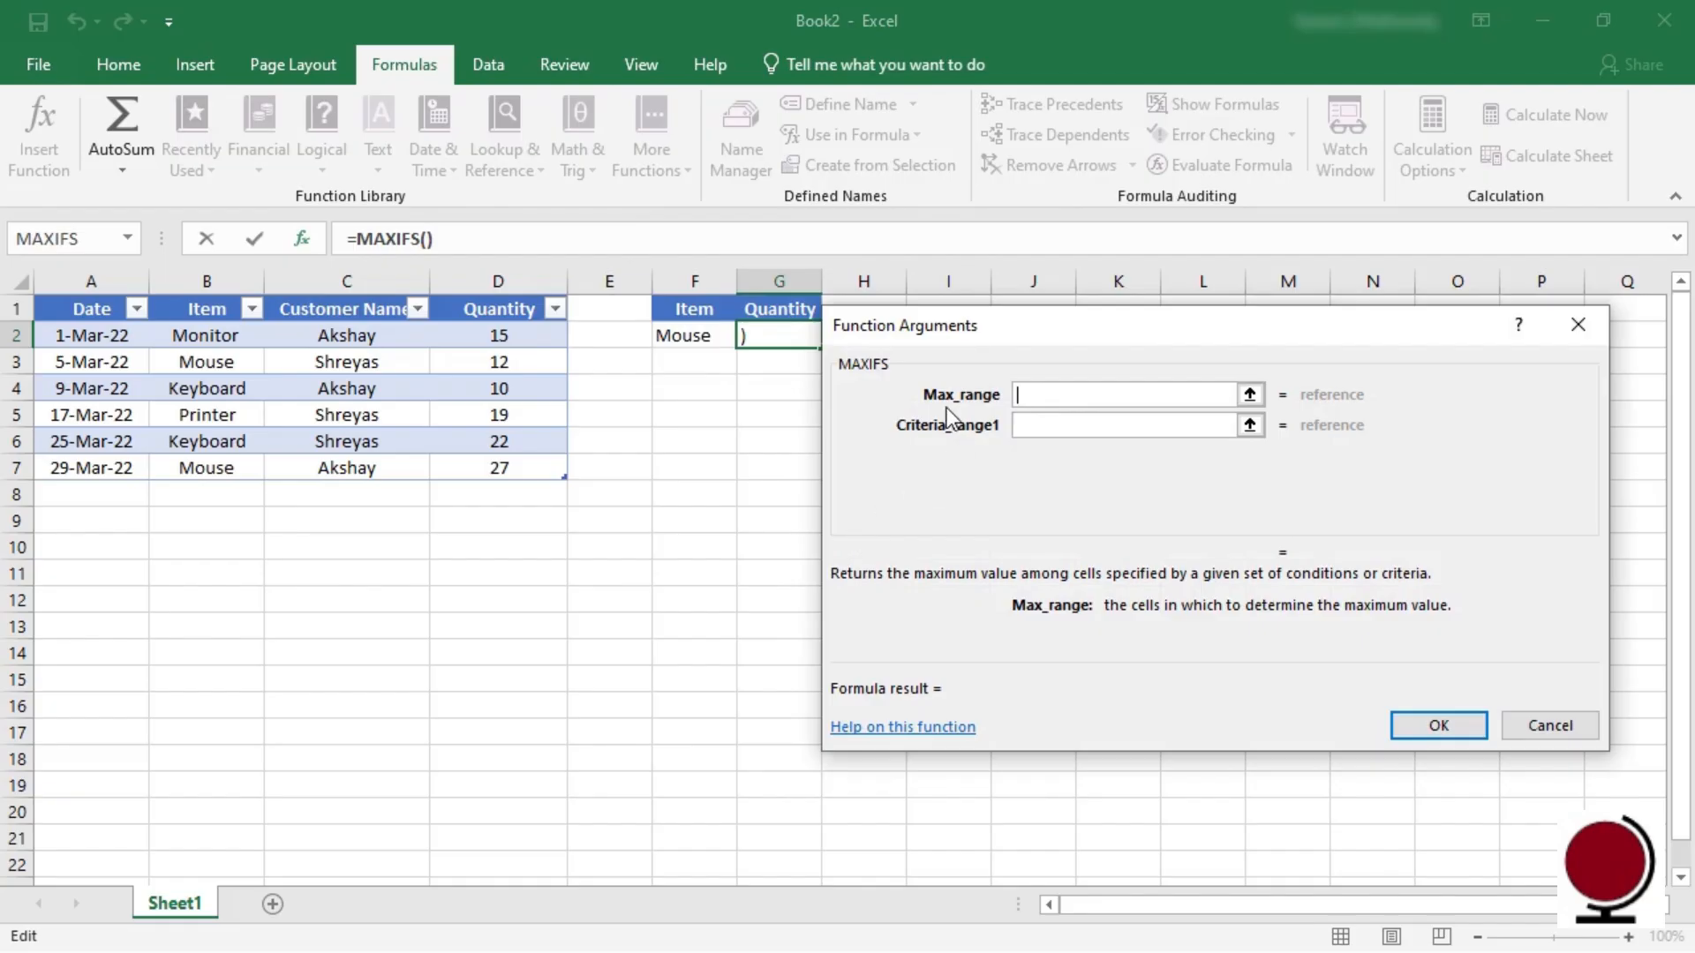
drag(512, 345, 516, 468)
click(1018, 422)
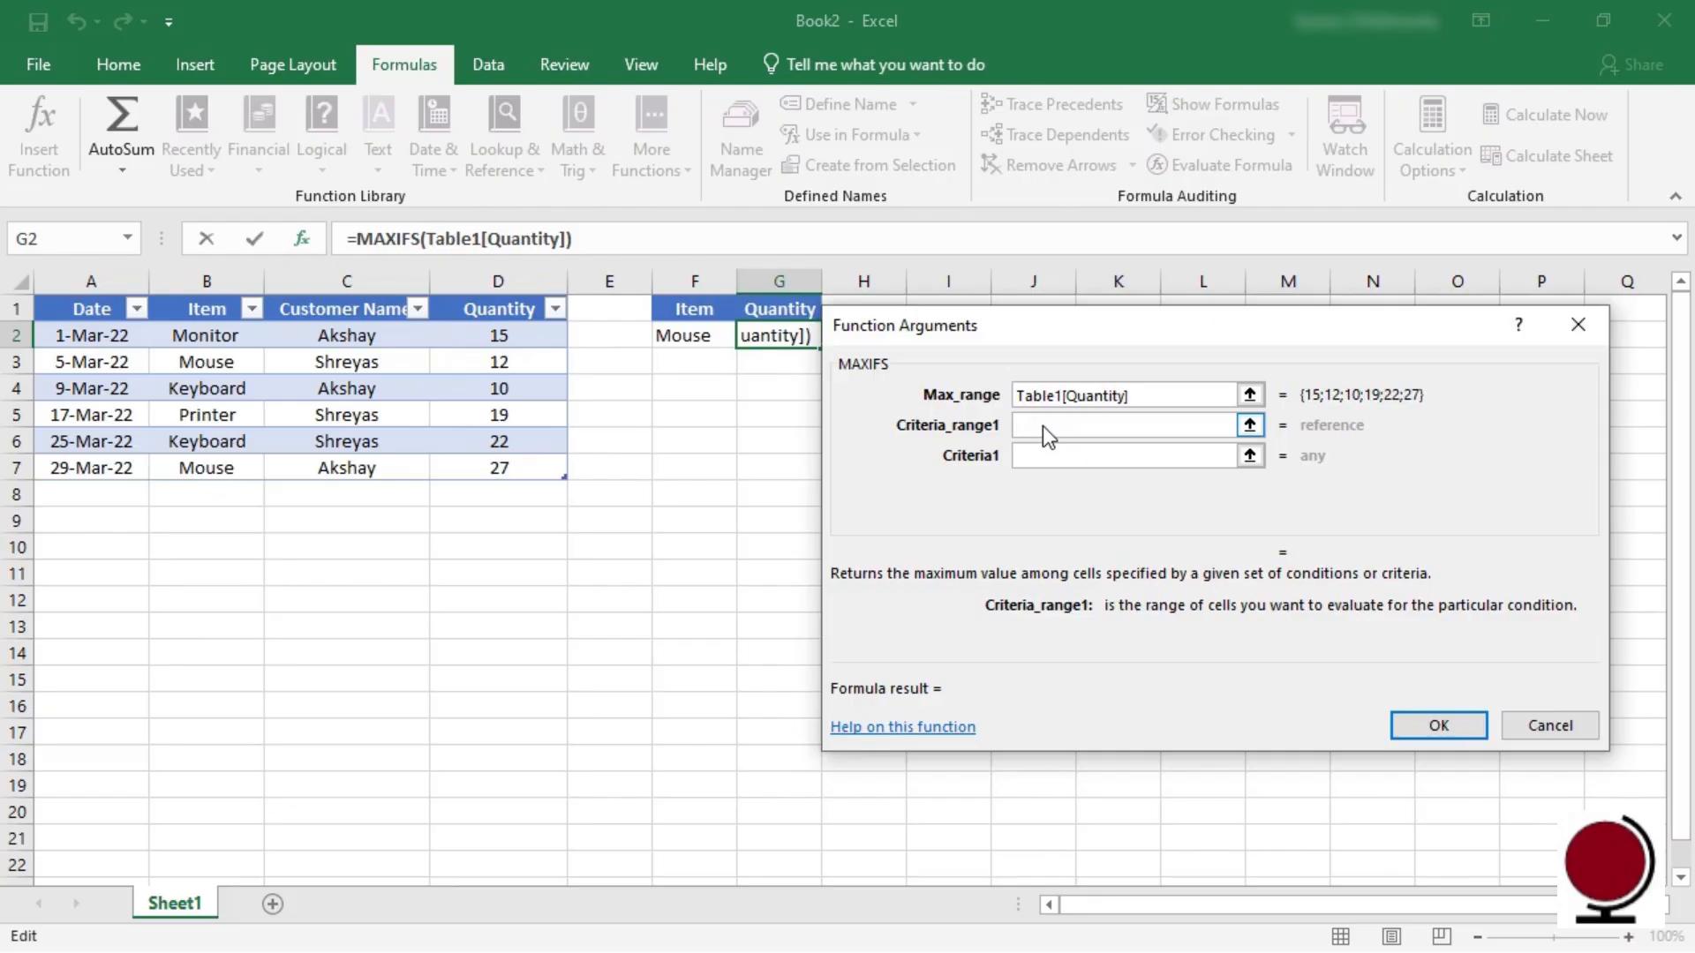
drag(233, 337, 242, 468)
click(1041, 460)
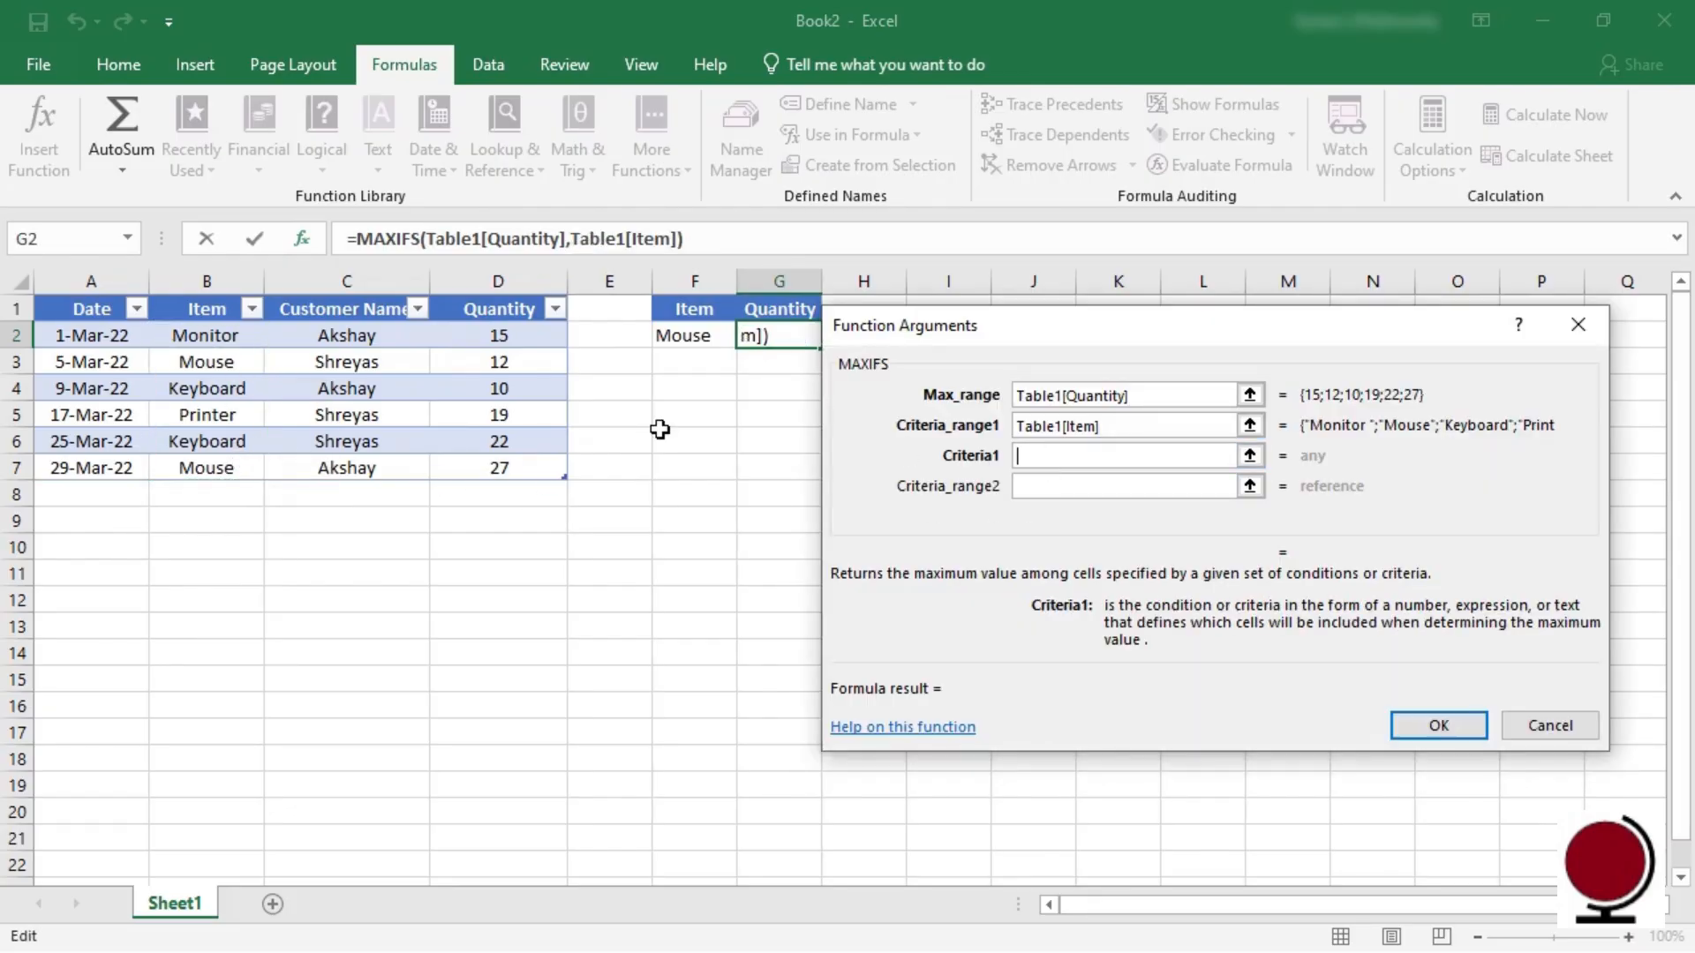
click(232, 363)
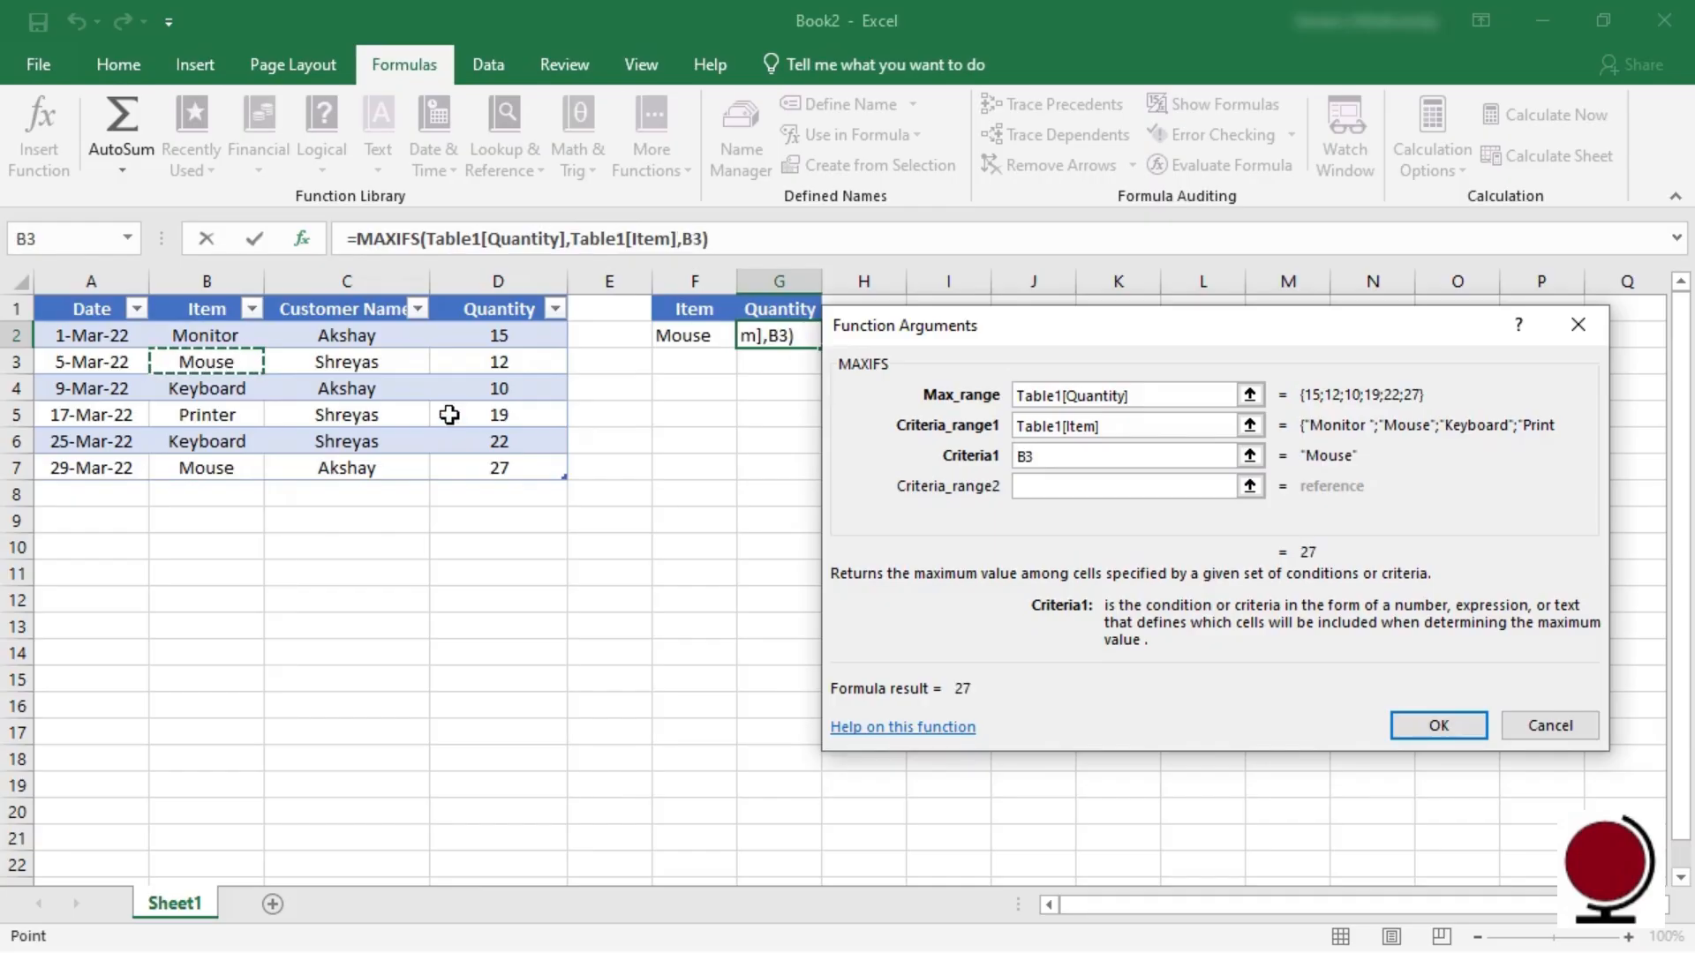
click(1437, 723)
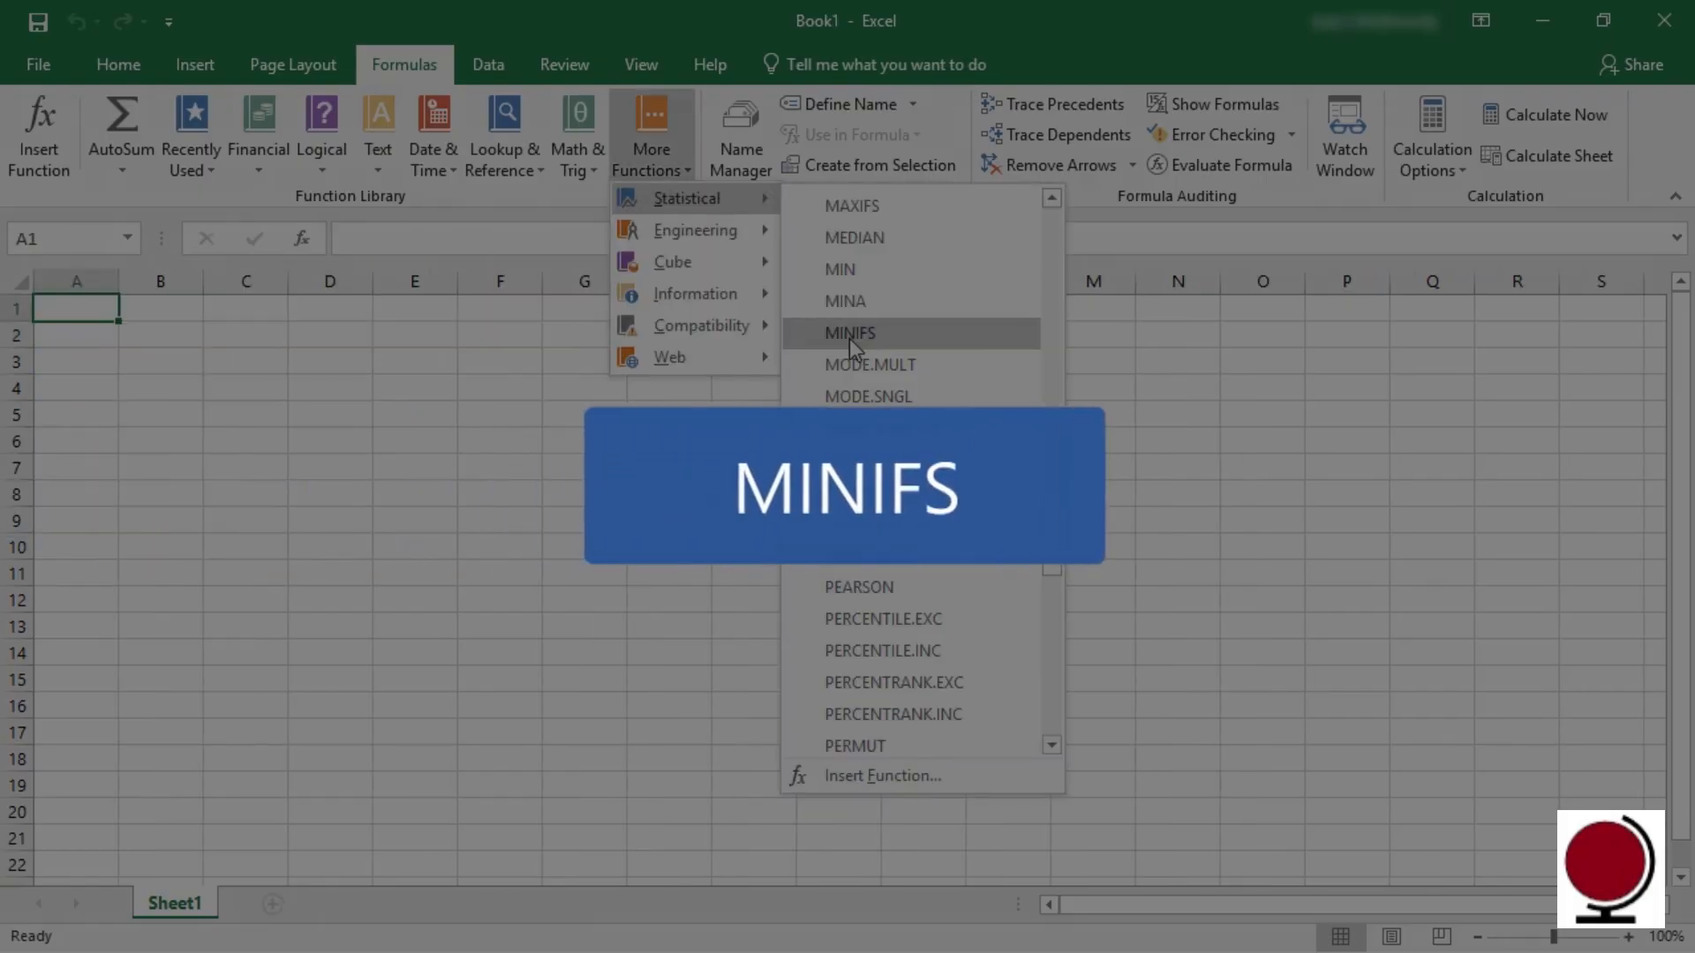
Step: Start a MINIFS formula in A1 of Book1, leaving its arguments empty
click(850, 336)
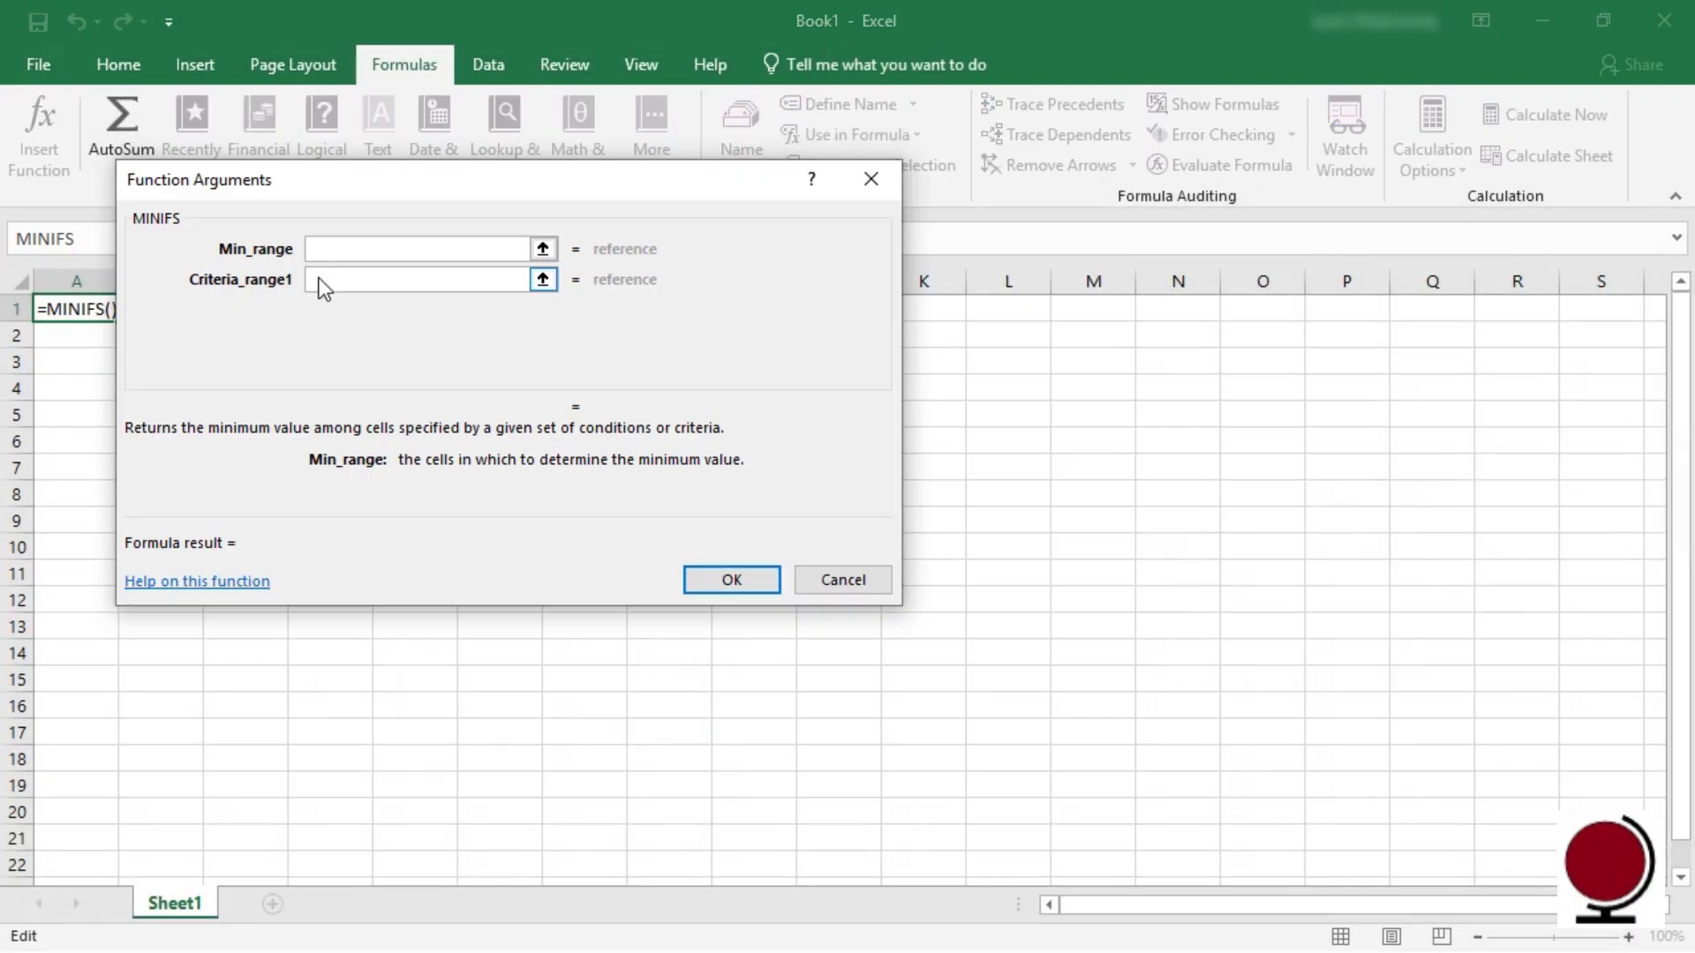
click(327, 280)
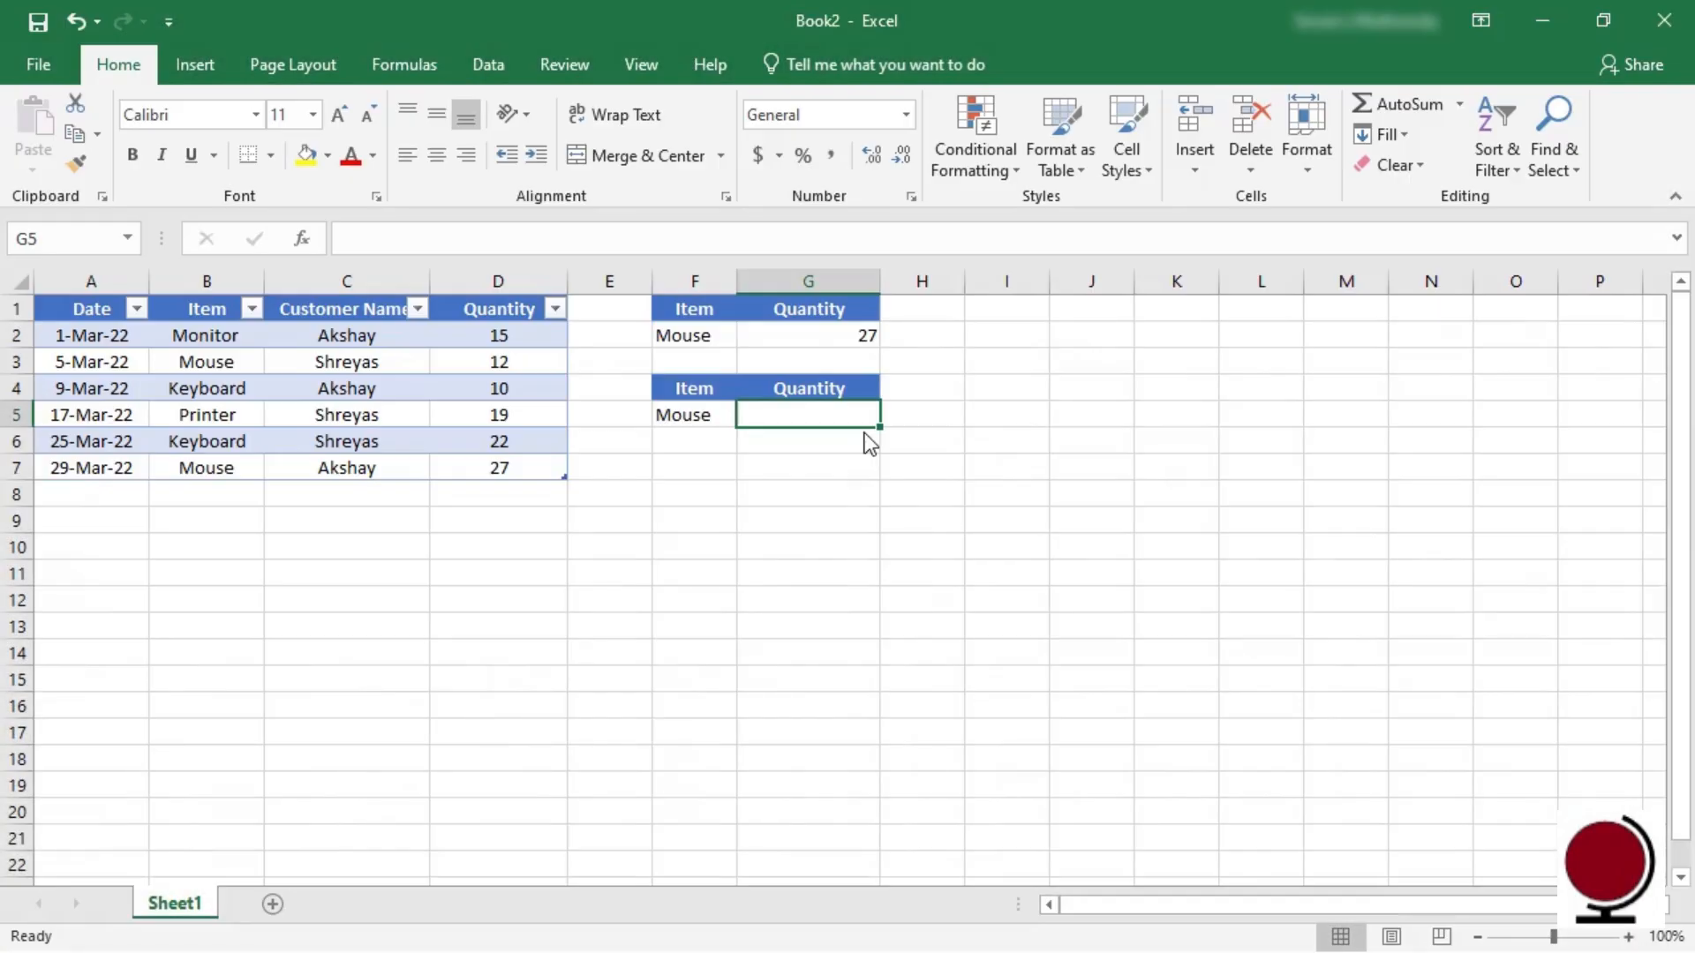
Step: Enter MINIFS in G5 with Min_range D2:D7, Criteria_range1 B2:B7 and Criteria1 B3, returning 12
click(435, 76)
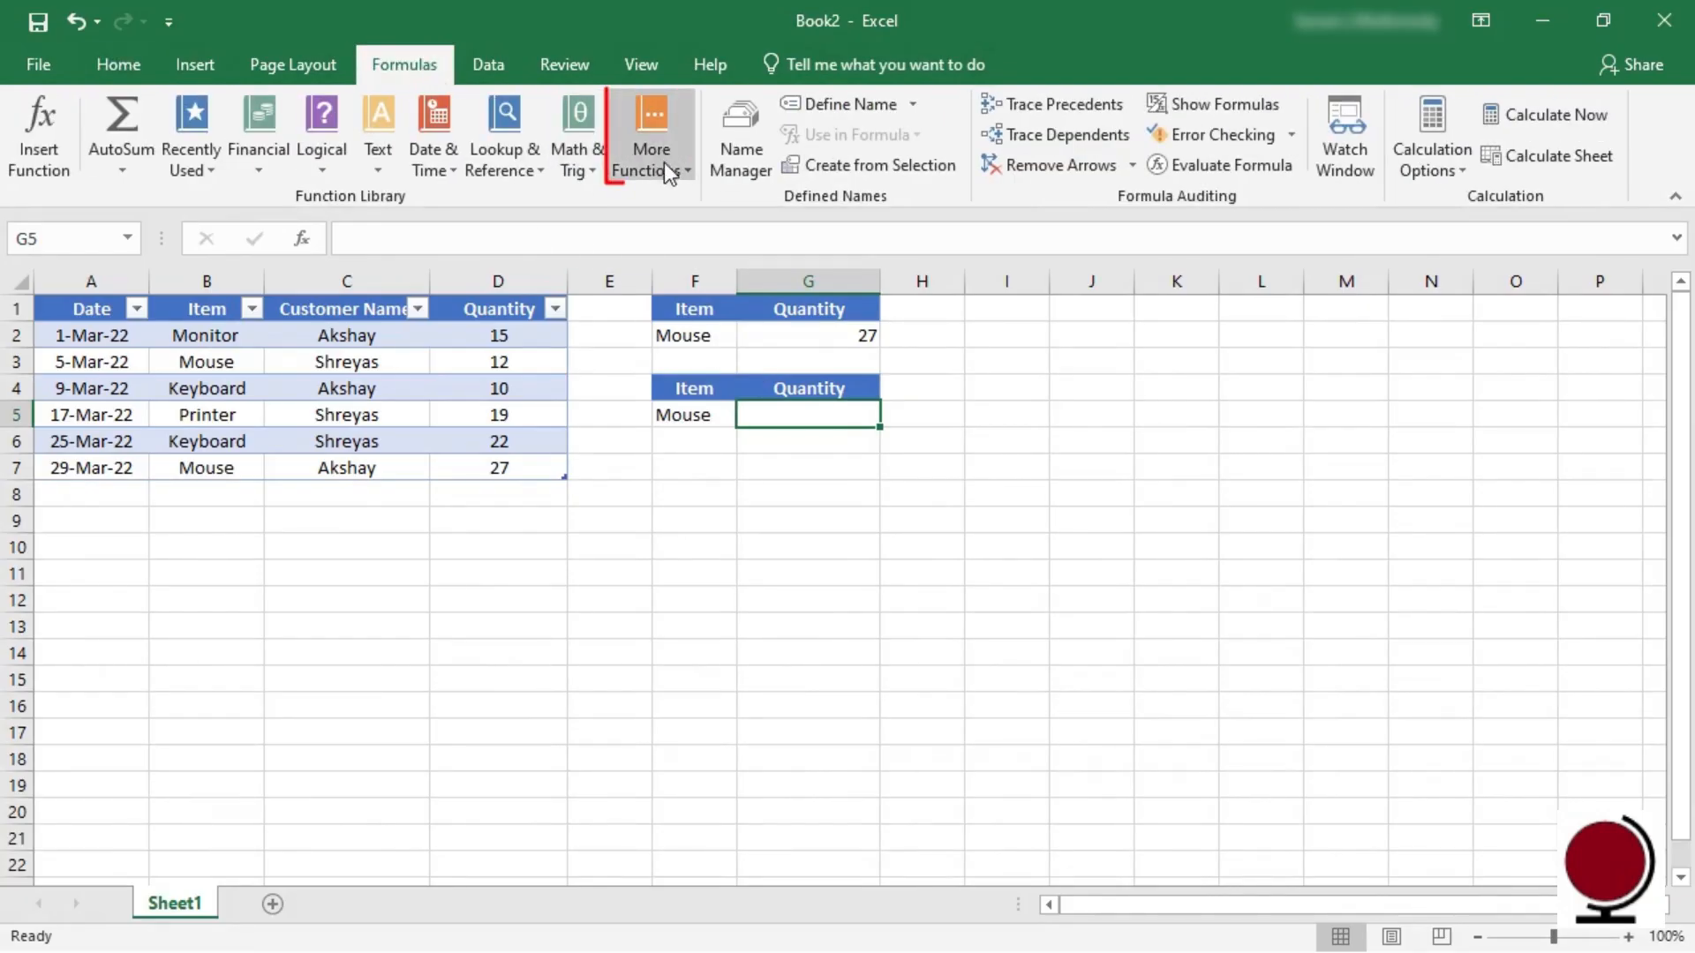
click(686, 171)
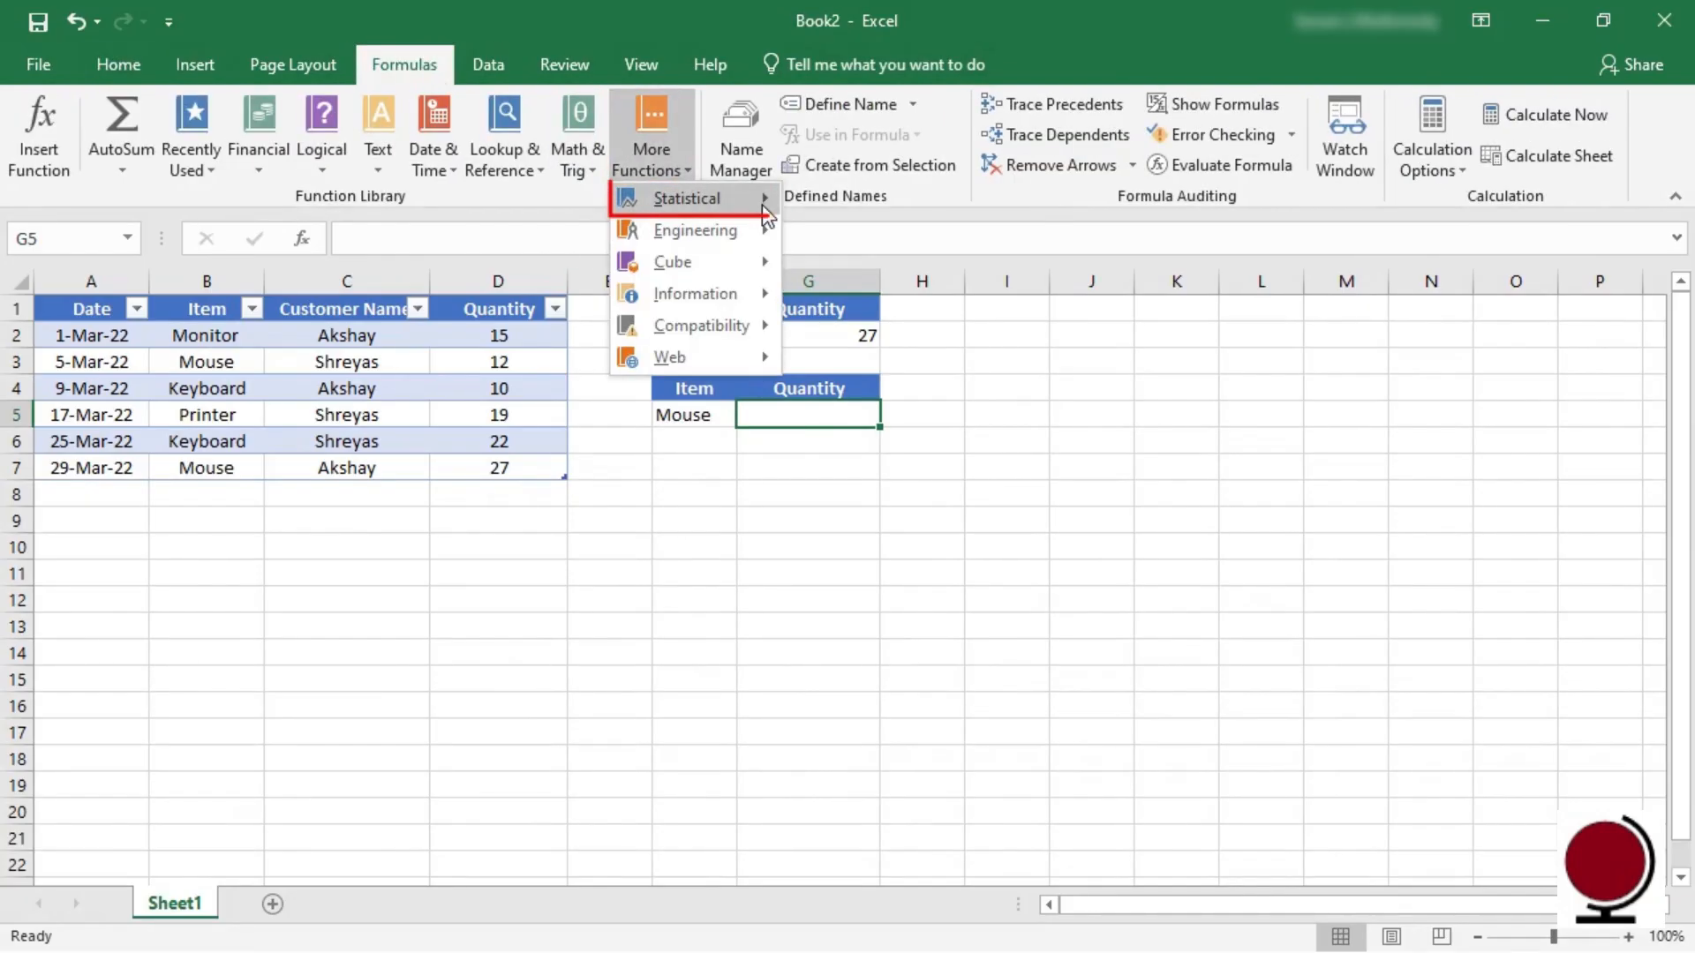
mouse_move(763, 208)
drag(1047, 242, 1058, 507)
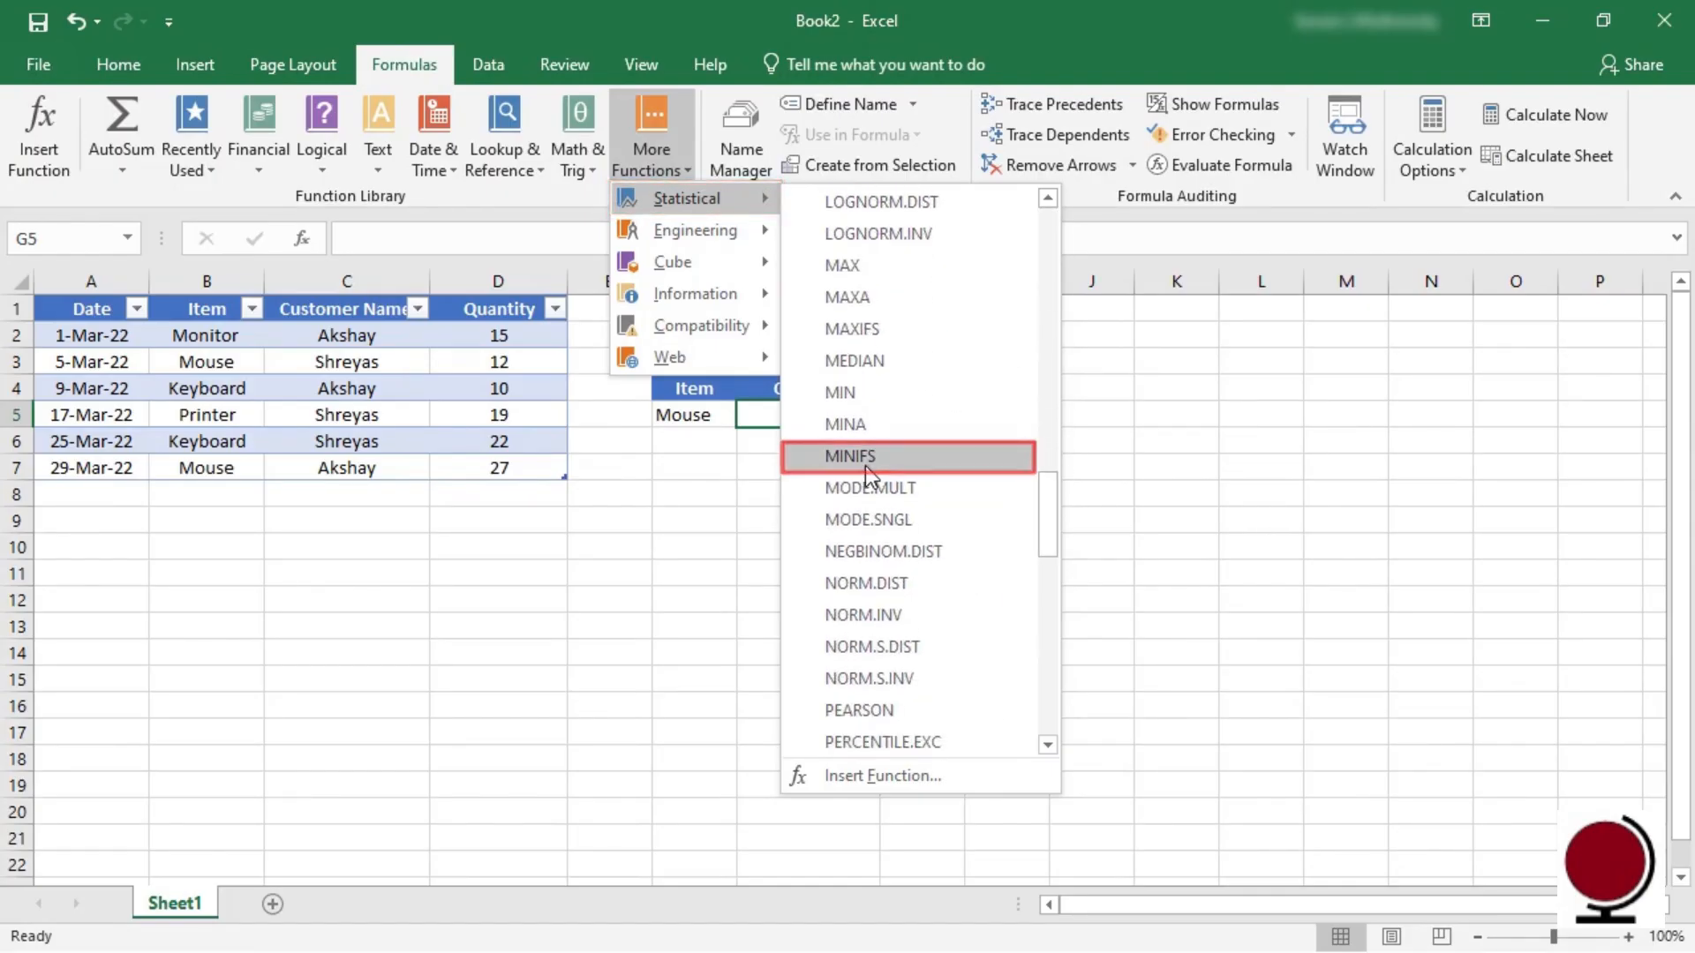
click(867, 458)
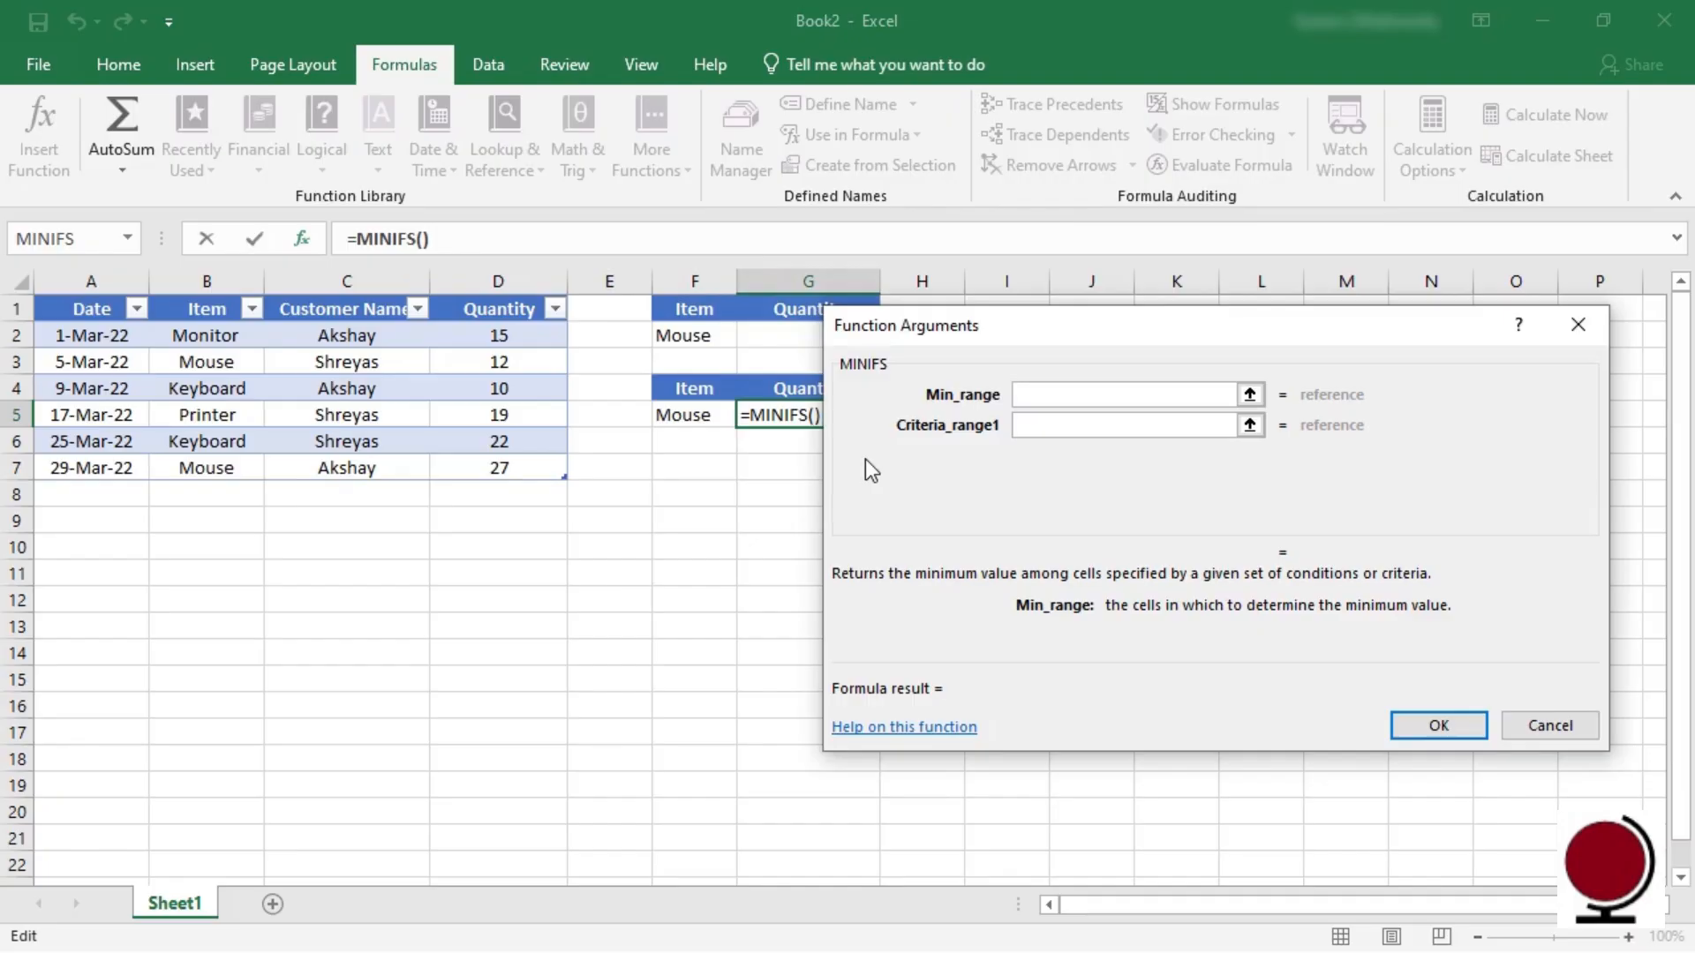
drag(517, 336, 515, 463)
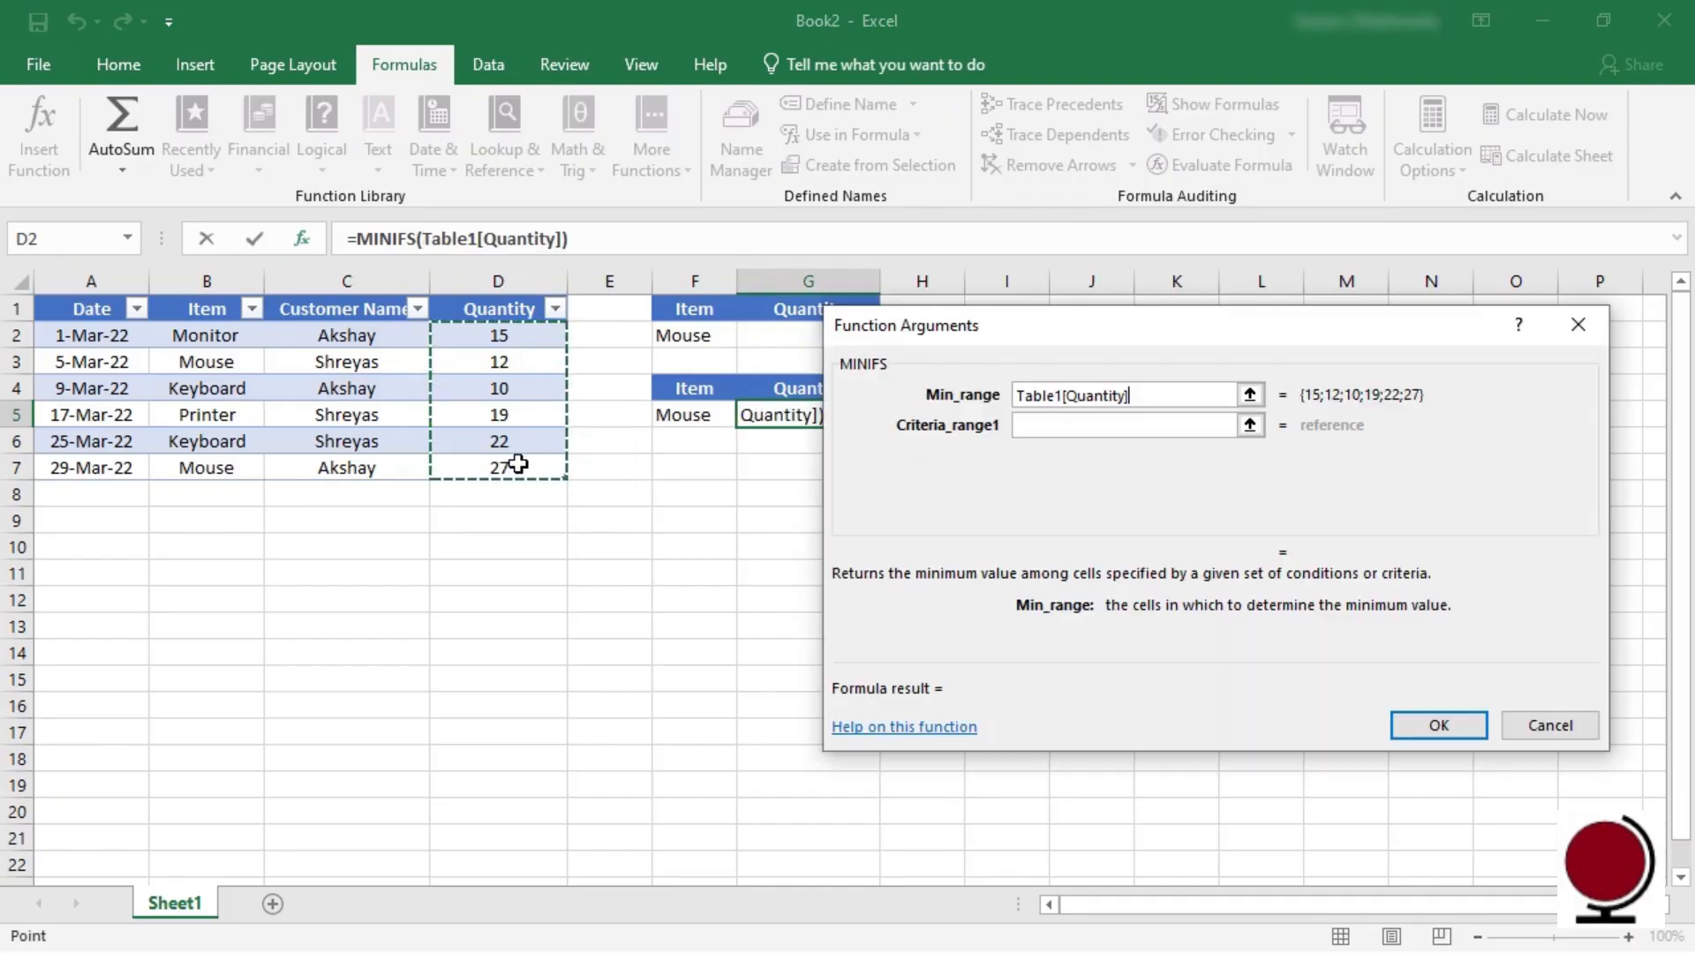
click(1055, 428)
drag(210, 335, 227, 462)
click(1050, 457)
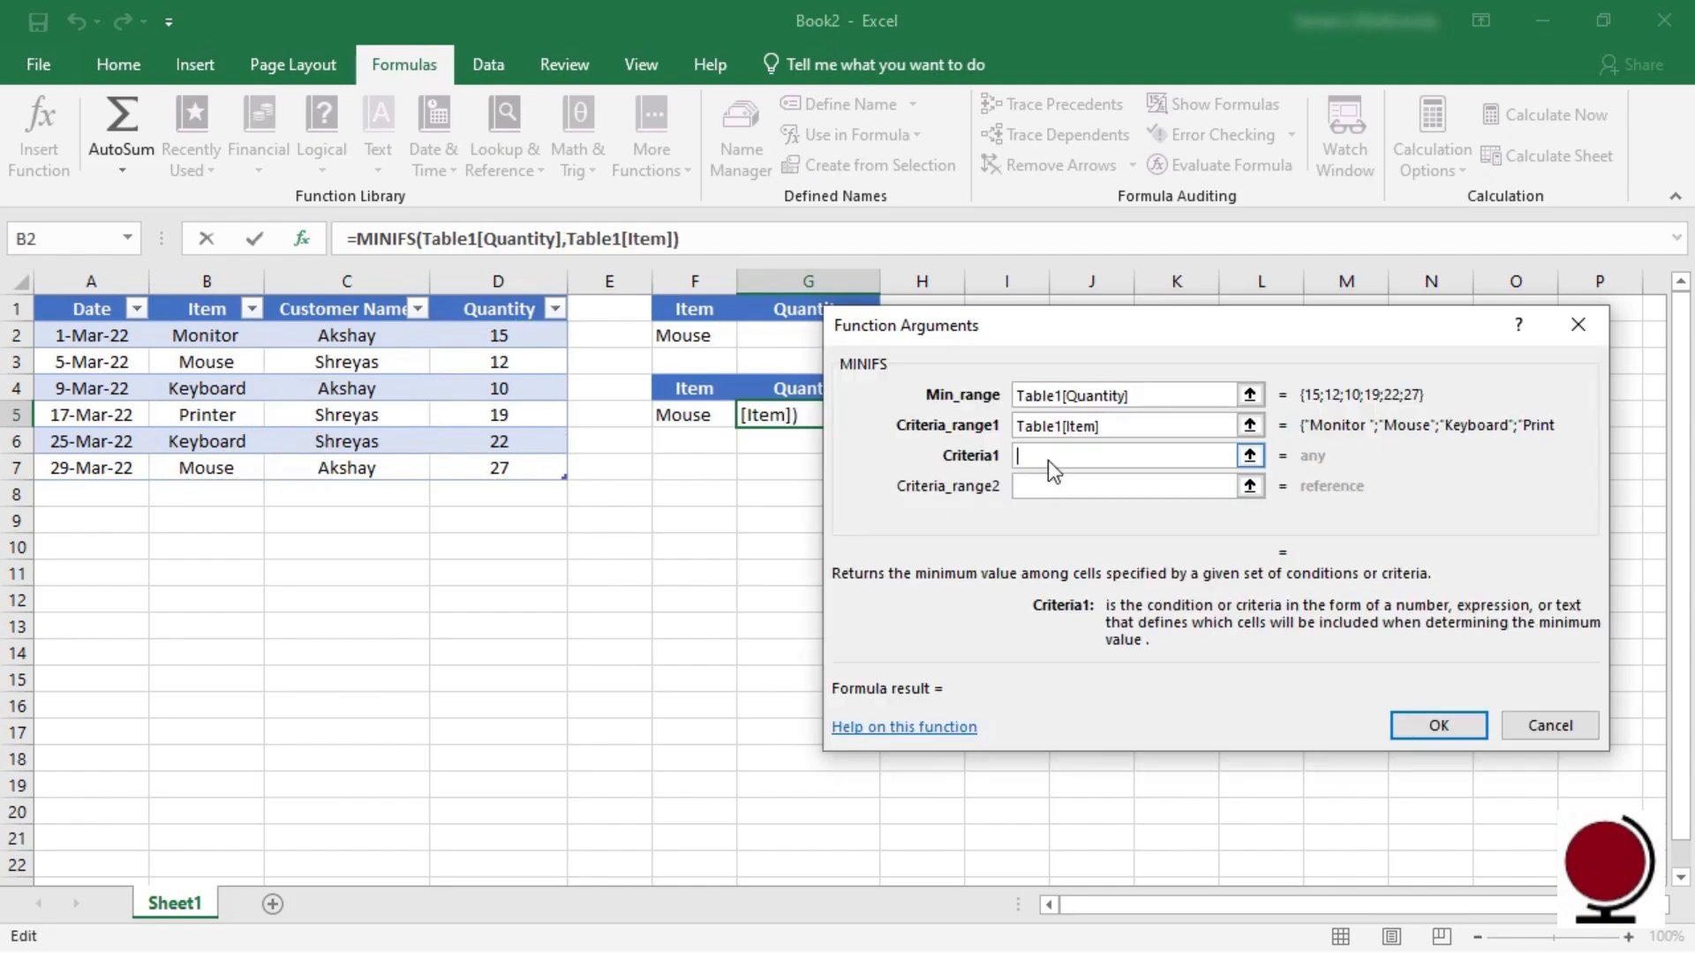
click(228, 364)
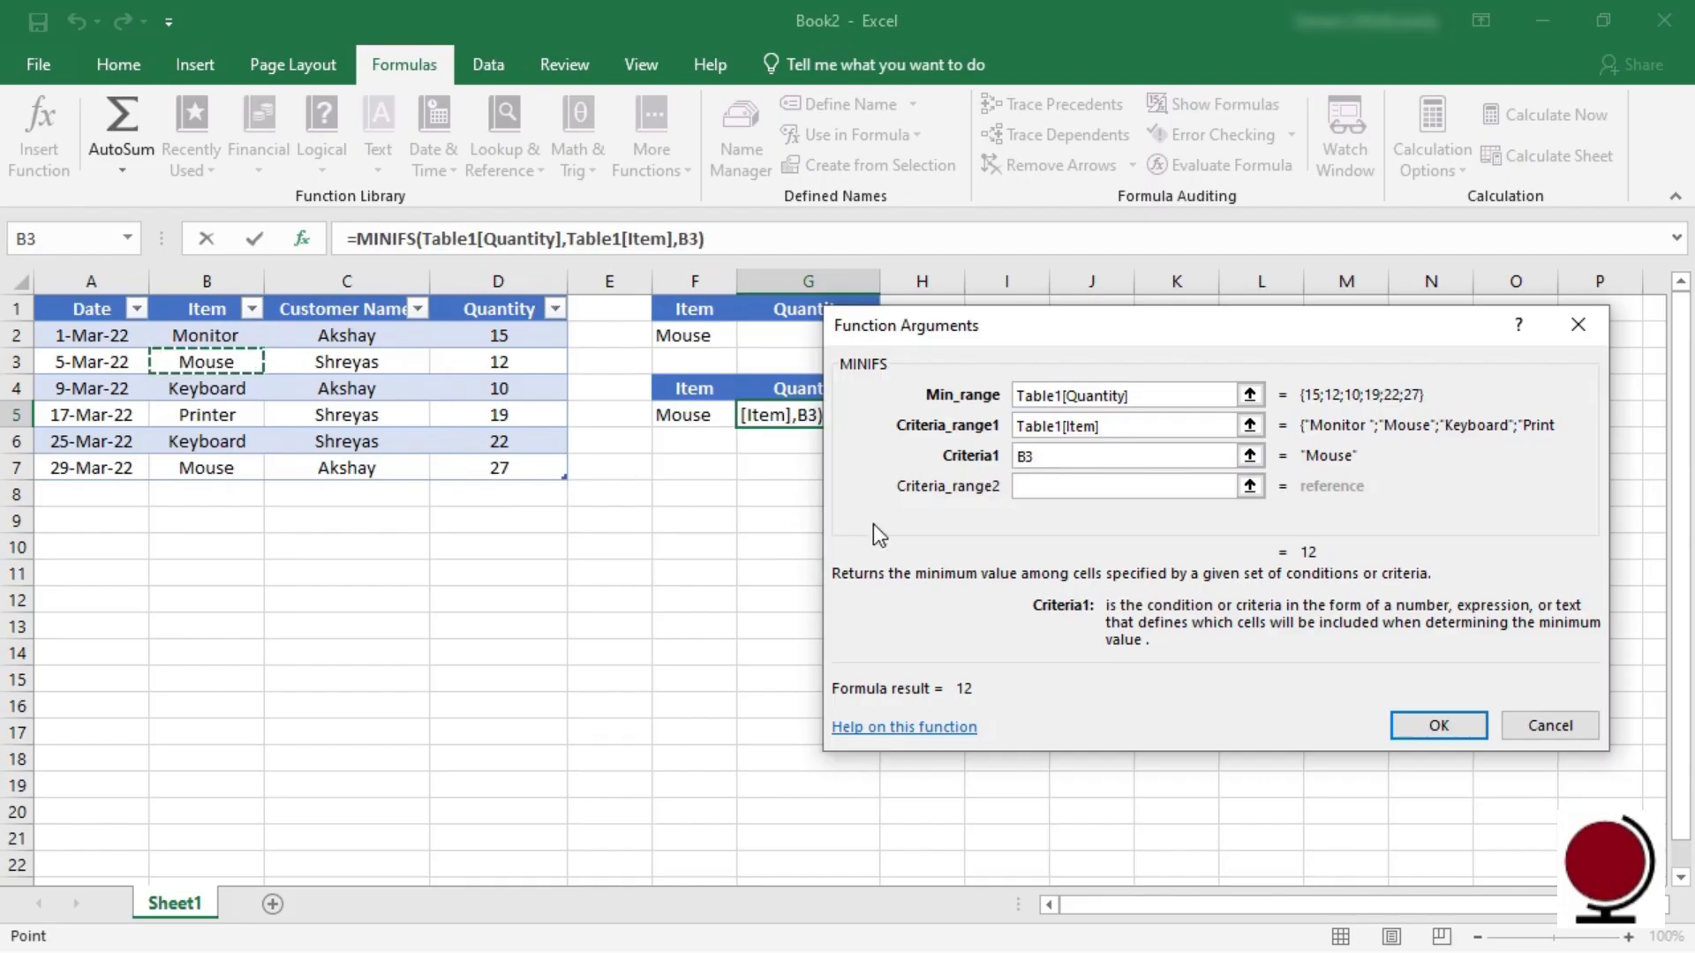
click(1439, 722)
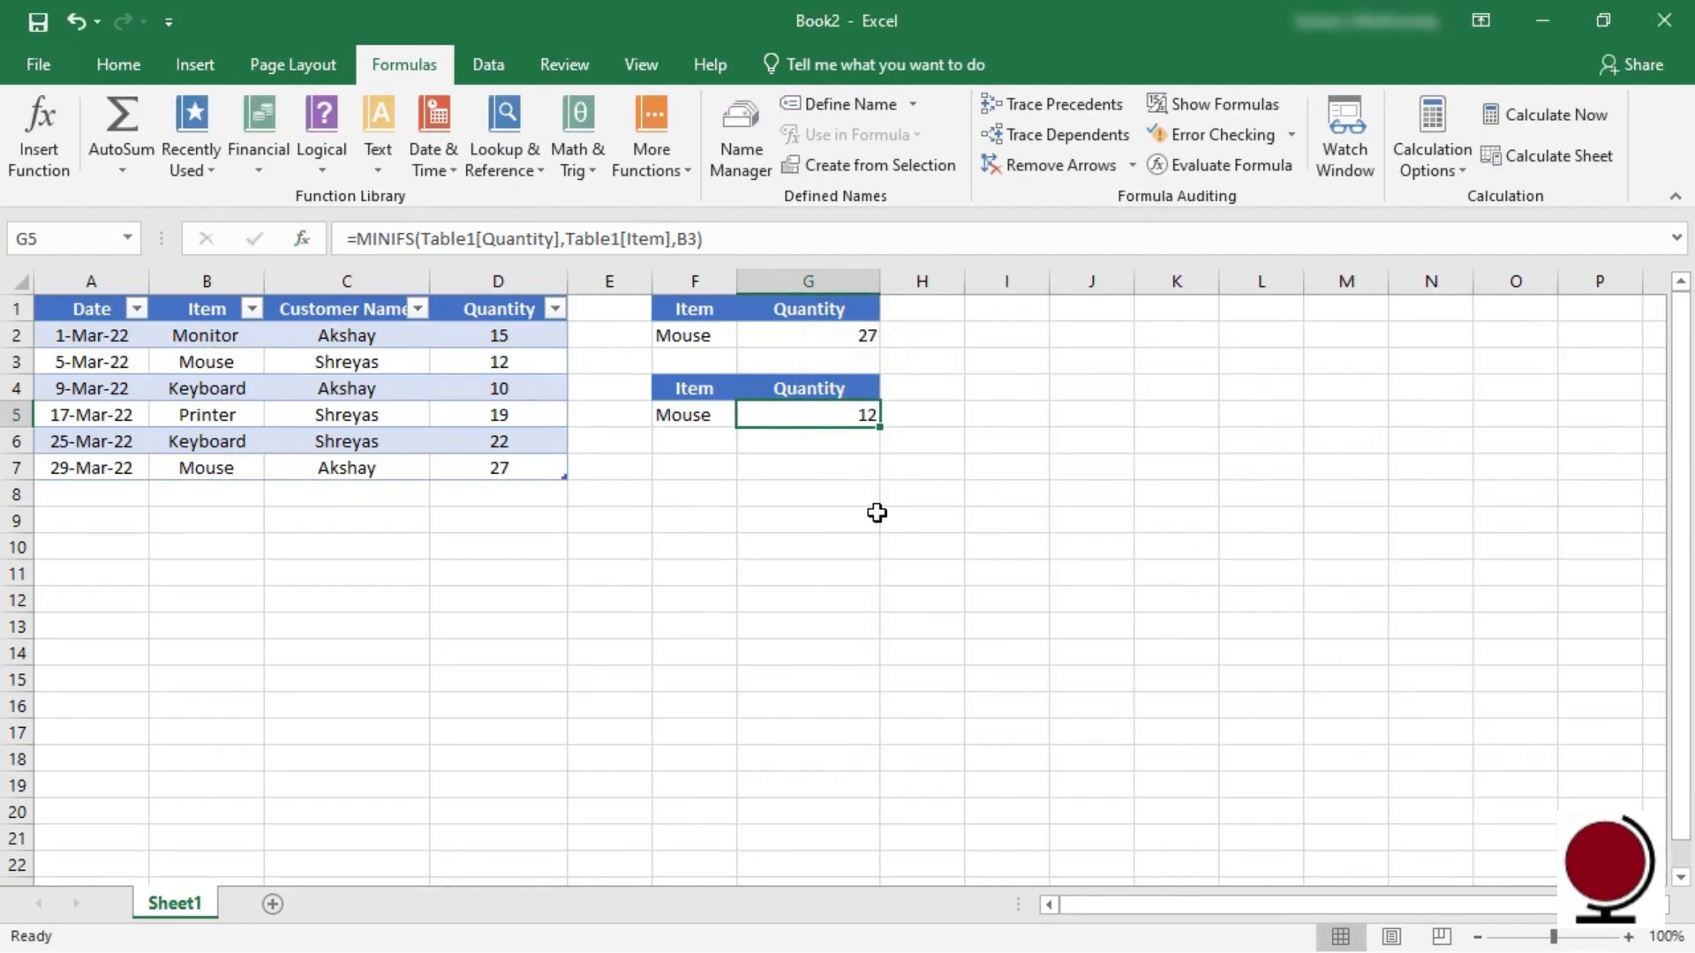